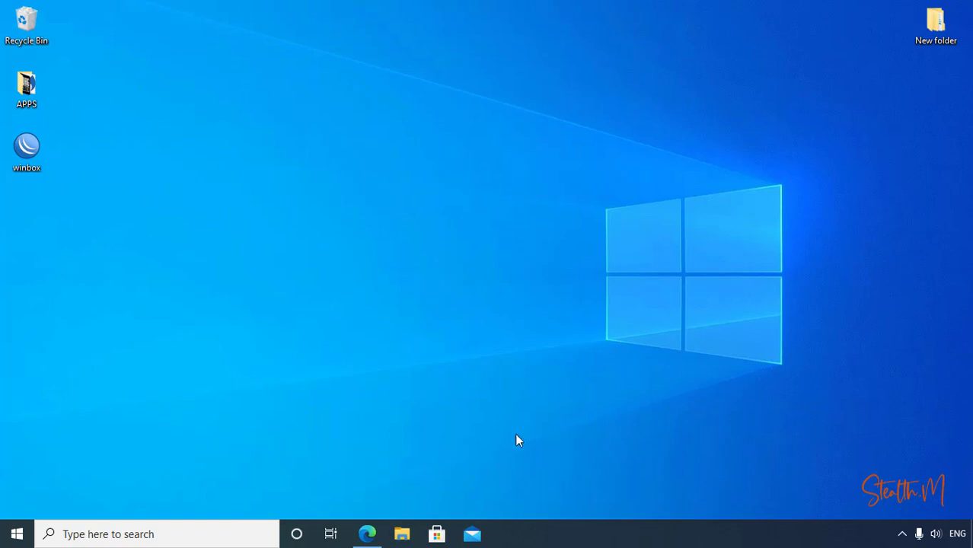
Bring up Edge showing the RouterOS v6.48.1 WebFig login page at 192.168.10.1.
left_click(368, 533)
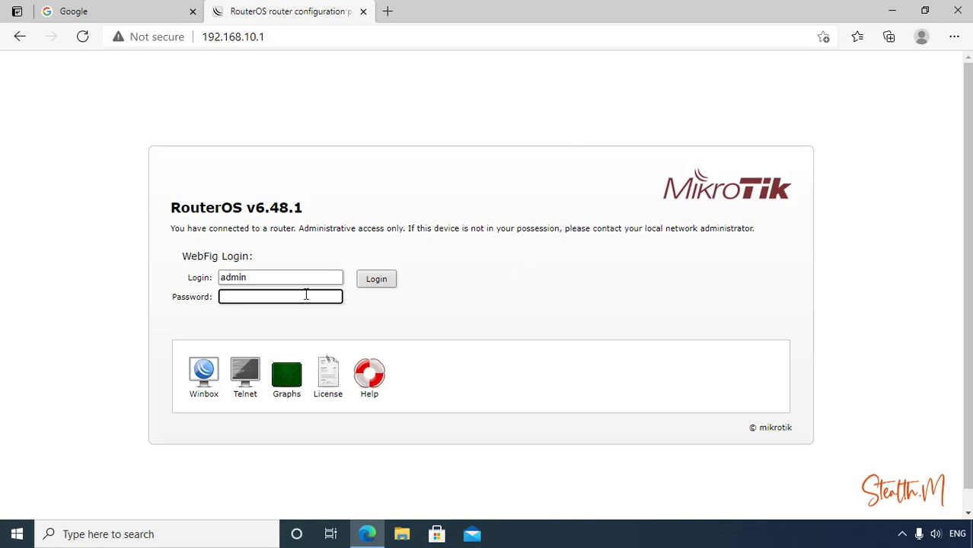
Log in to WebFig with the router's admin password.
type("*********")
key("Return")
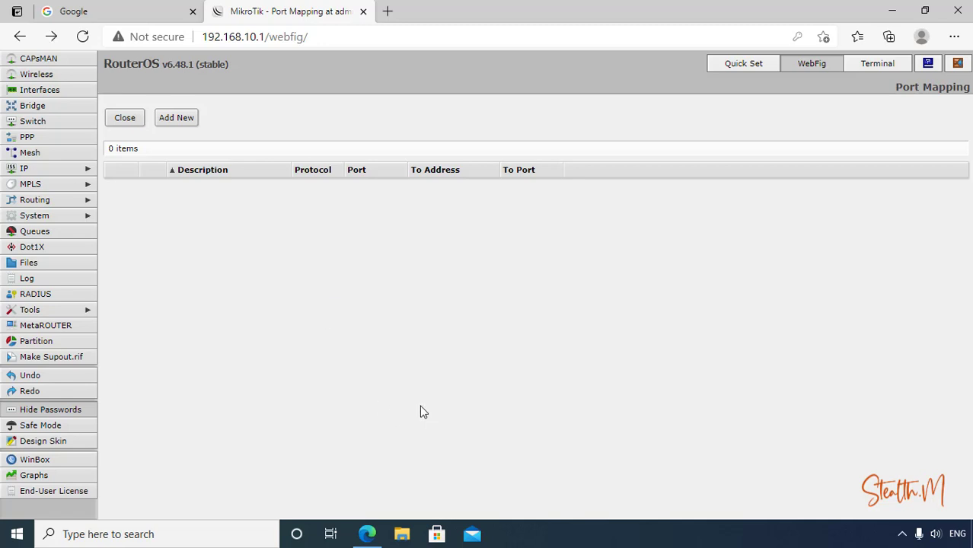
Start a new IP Firewall Mangle rule with source address 192.168.10.0/24.
left_click(66, 167)
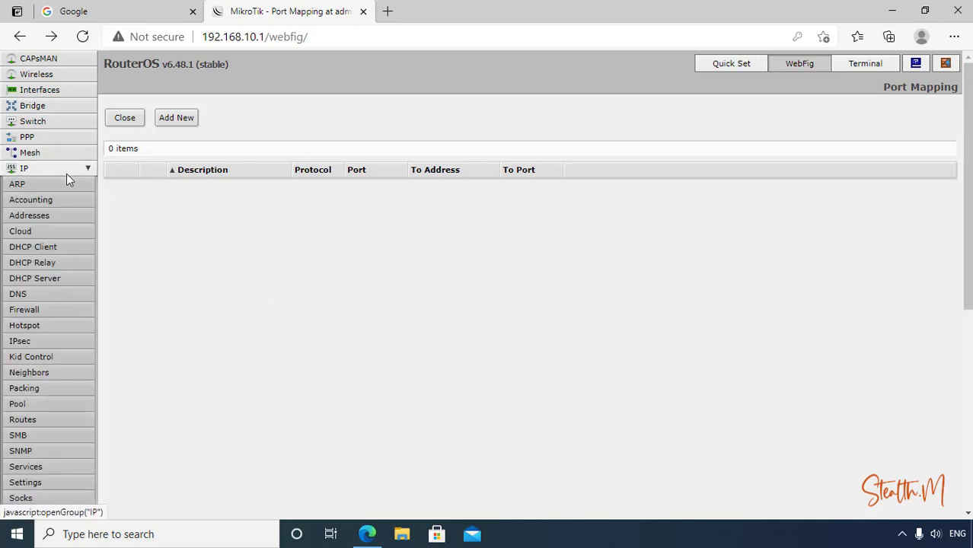
left_click(61, 312)
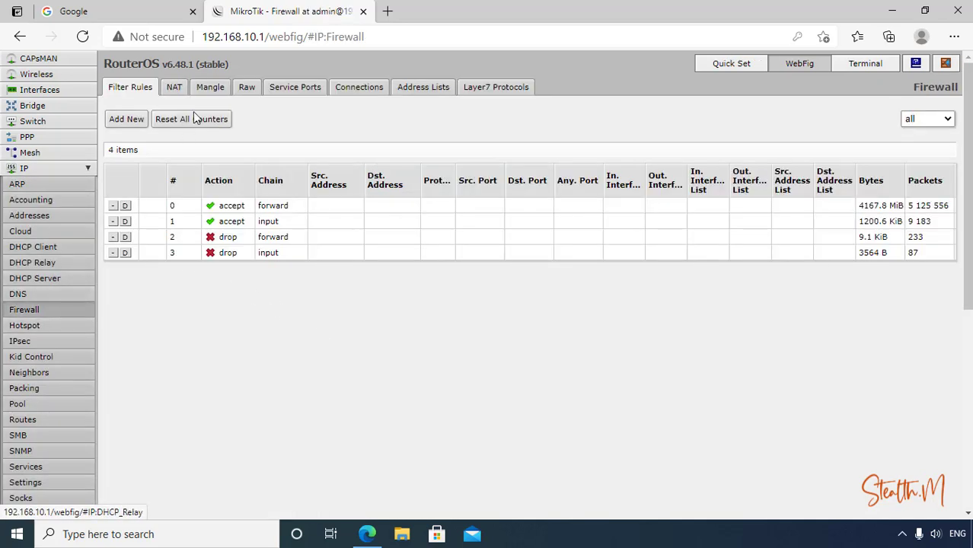
left_click(209, 87)
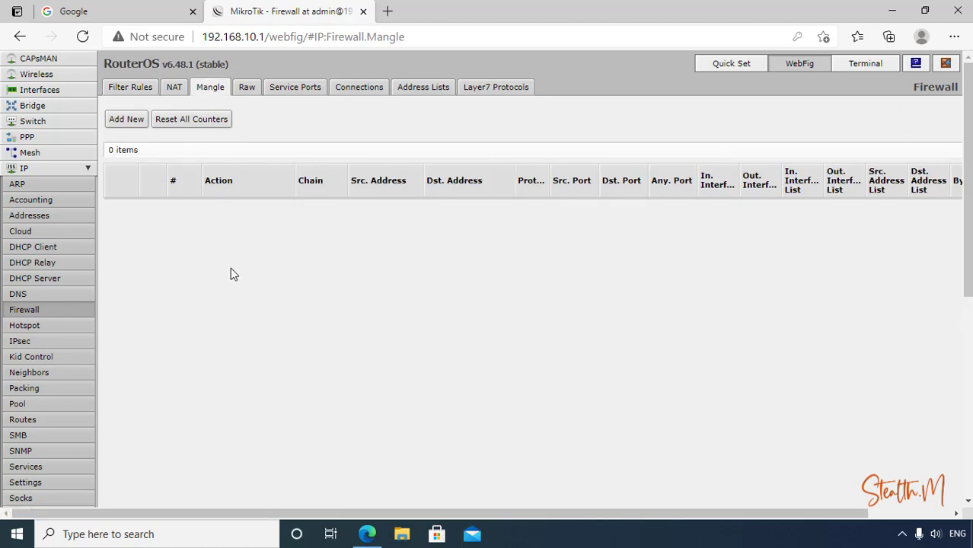
left_click(130, 119)
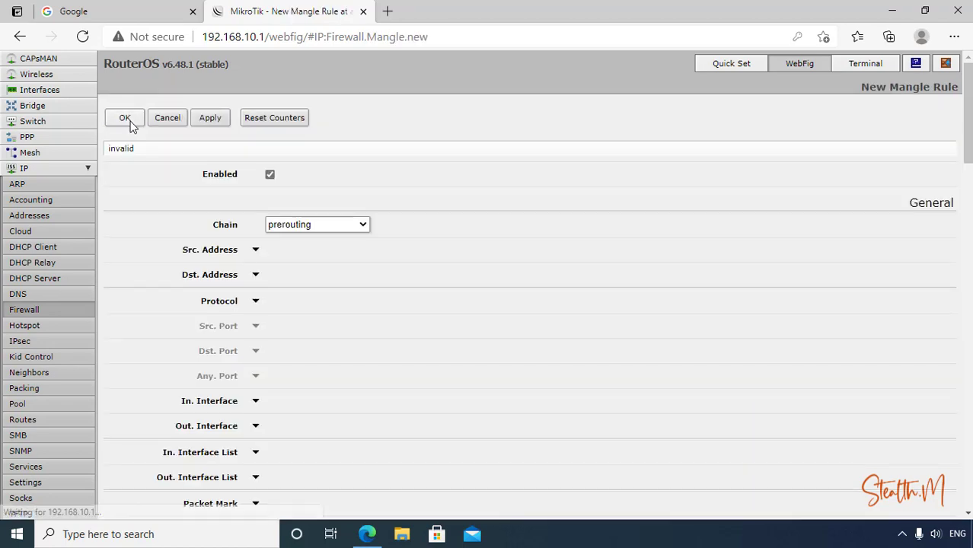
left_click(255, 249)
double_click(369, 251)
type("192.168.10.0/24")
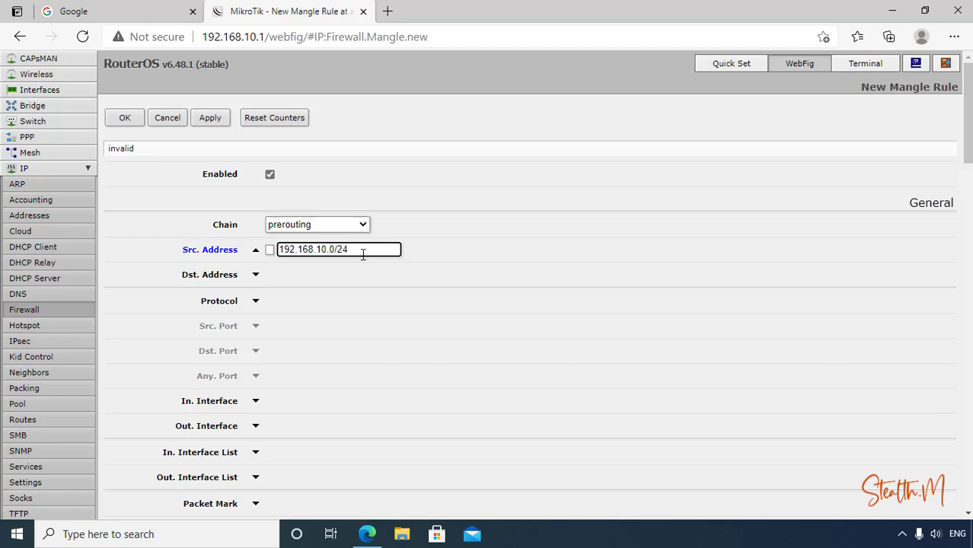
Set action mark packet with packet mark Upload-Connection, apply, and keep chain prerouting.
scroll(393, 293, "down", 15)
left_click(364, 108)
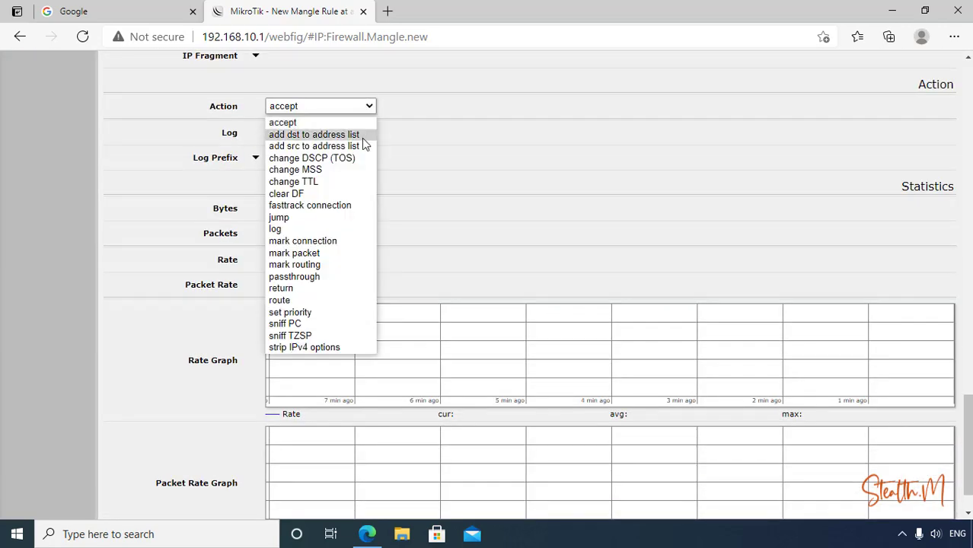
left_click(350, 252)
left_click(320, 185)
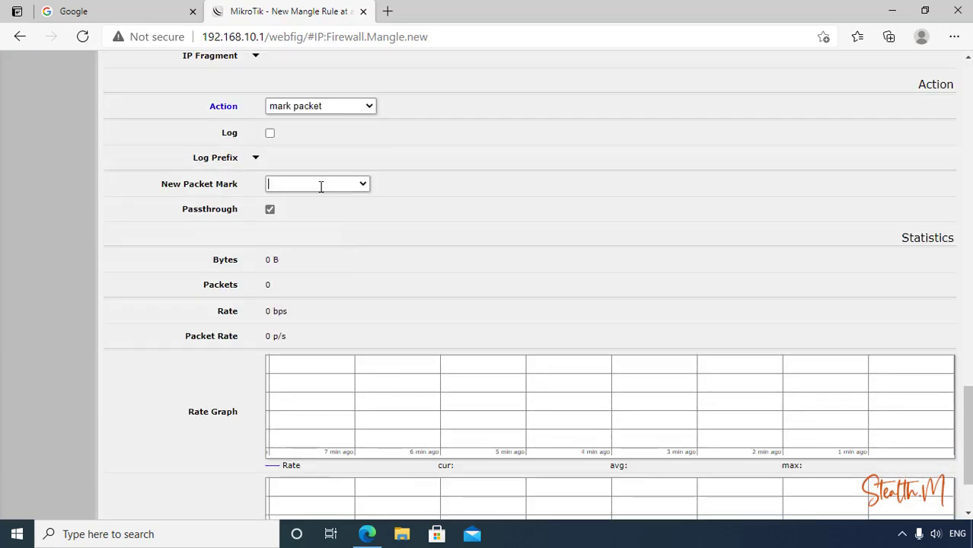
type("Upload")
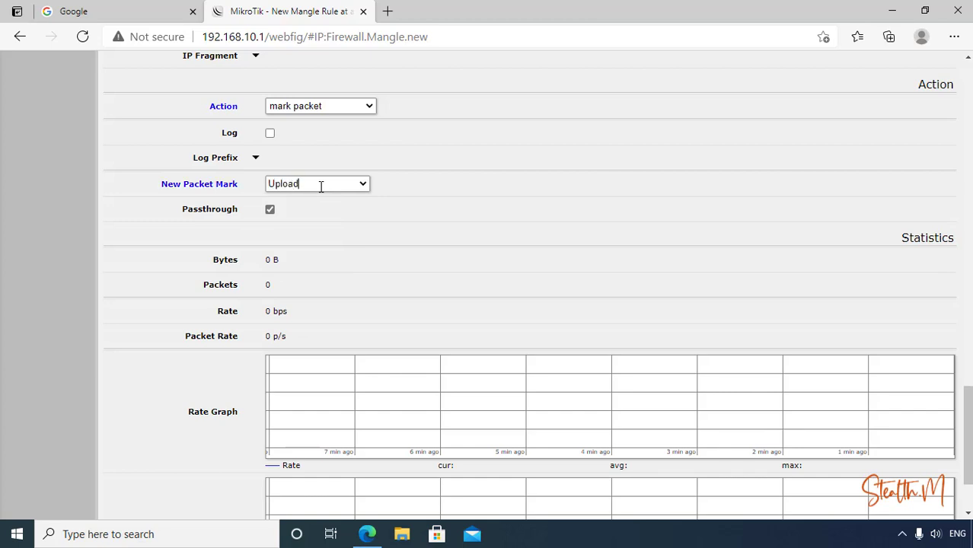
type("-CON")
key("BackSpace")
key("BackSpace")
type("onnection")
scroll(321, 187, "up", 20)
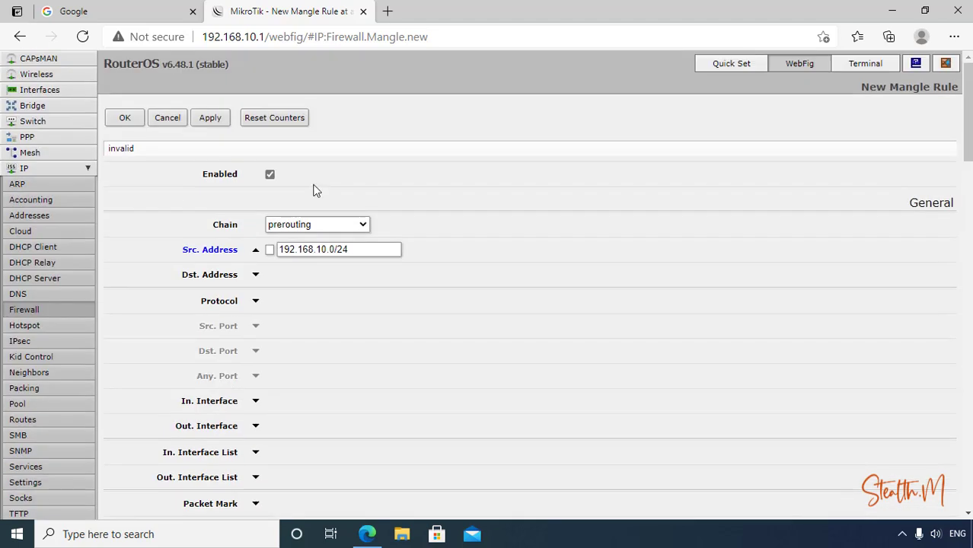
left_click(216, 119)
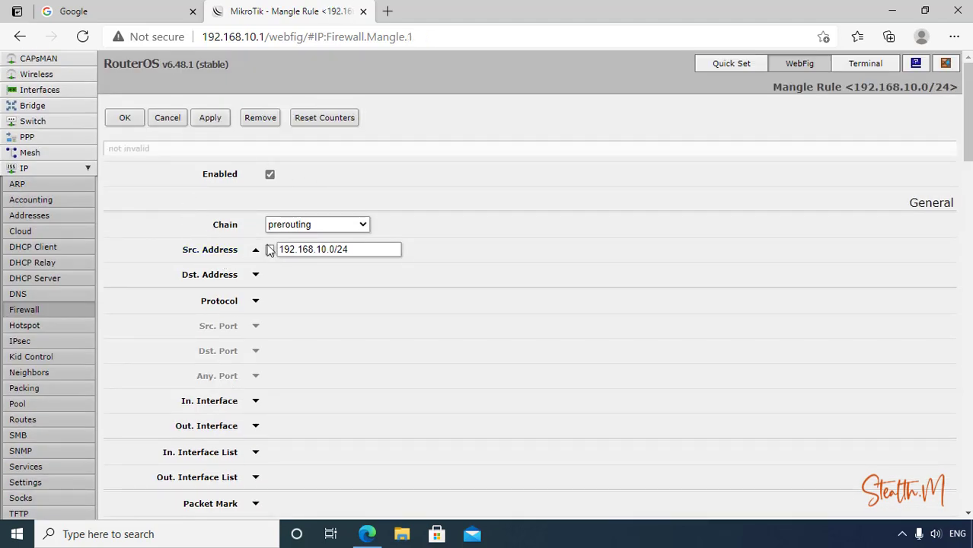
left_click(361, 225)
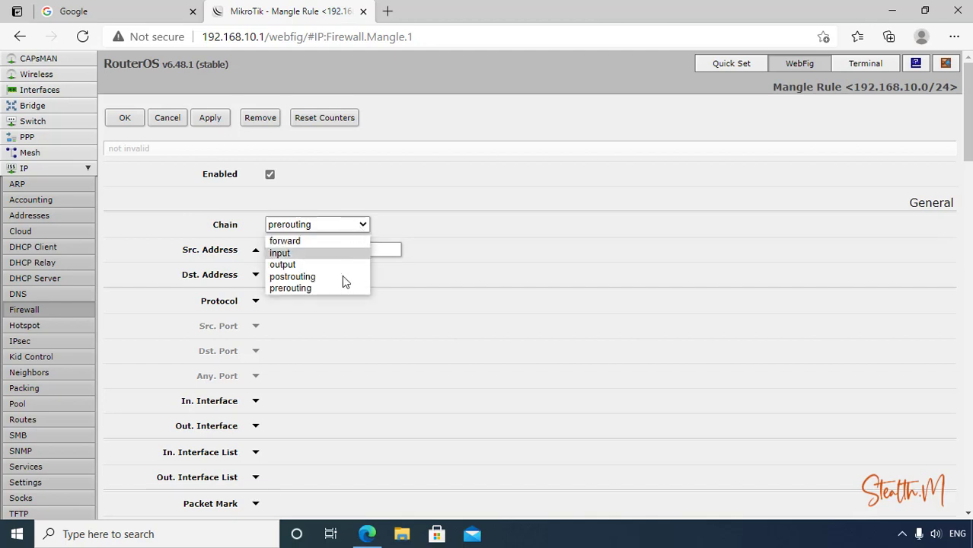
left_click(405, 188)
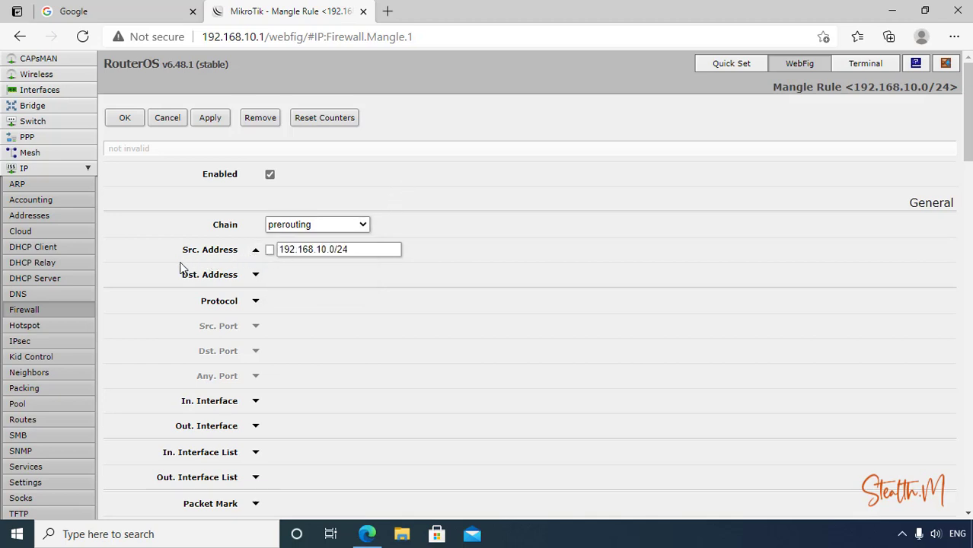
left_click(76, 278)
left_click(163, 86)
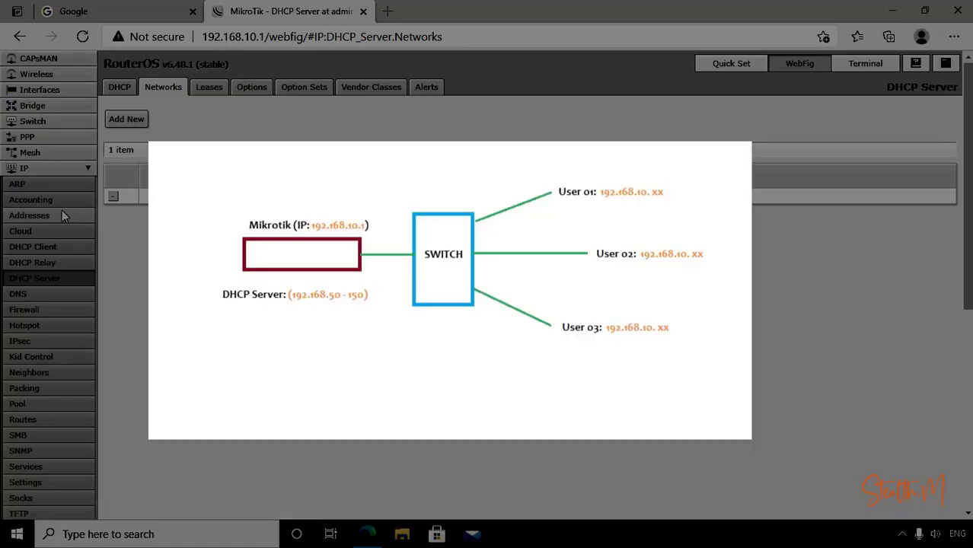
left_click(61, 213)
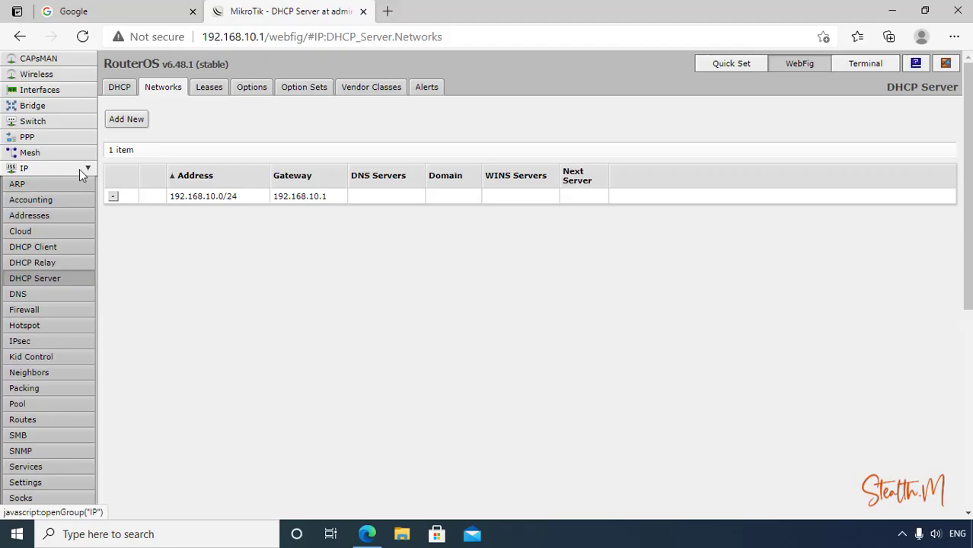
left_click(38, 278)
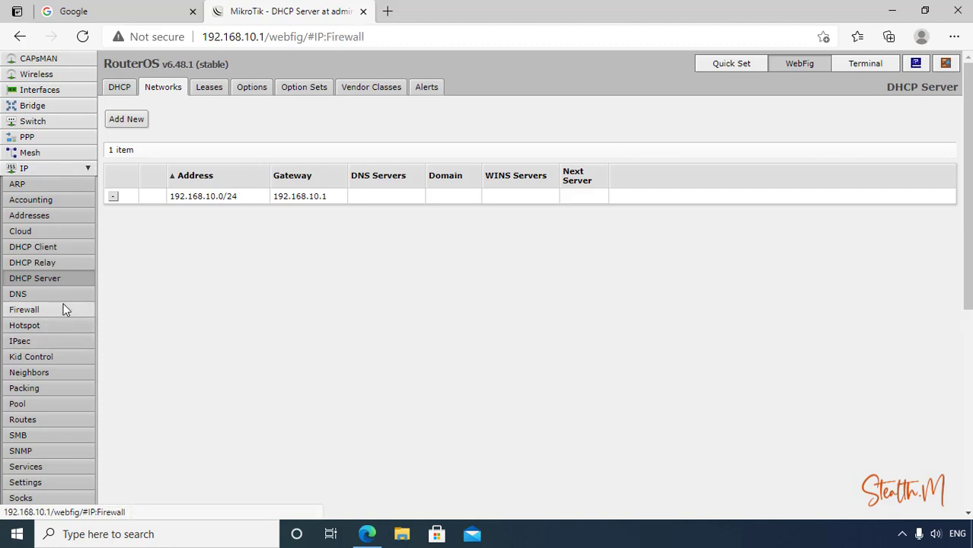
left_click(64, 308)
left_click(212, 89)
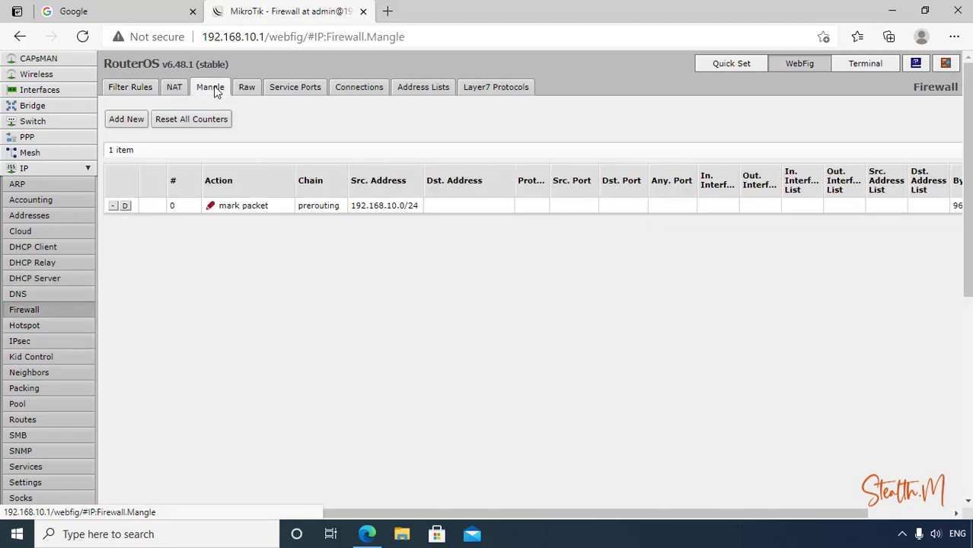
left_click(239, 207)
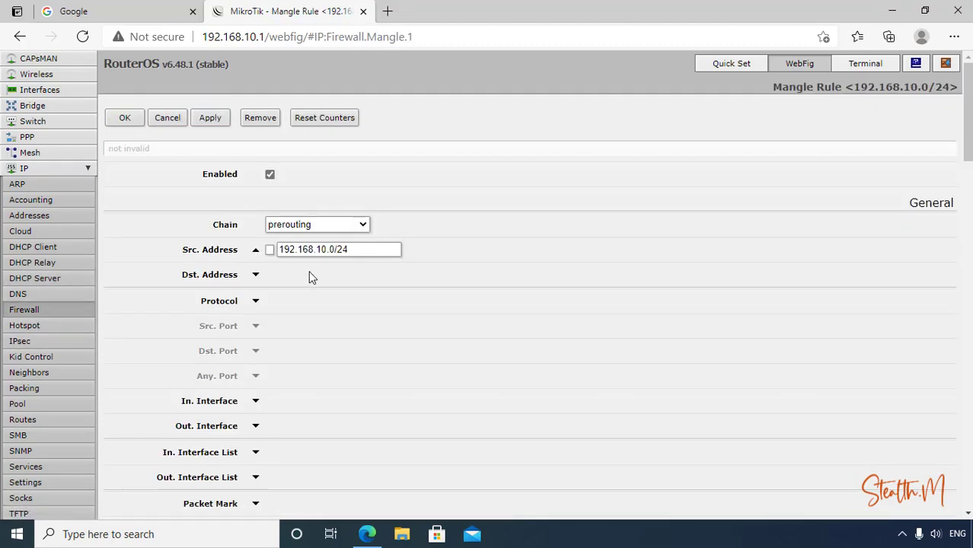
scroll(308, 274, "down", 15)
scroll(306, 228, "up", 2)
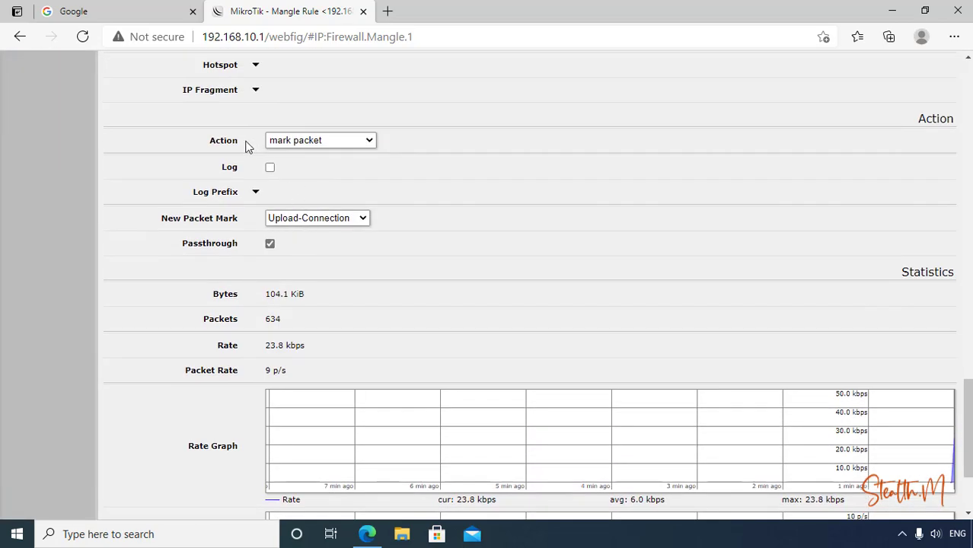
left_click(366, 147)
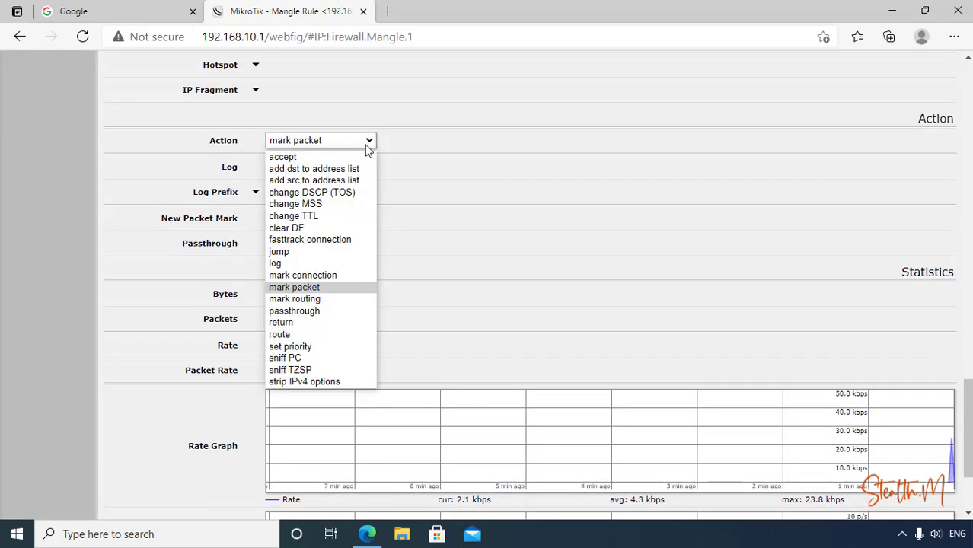
left_click(438, 141)
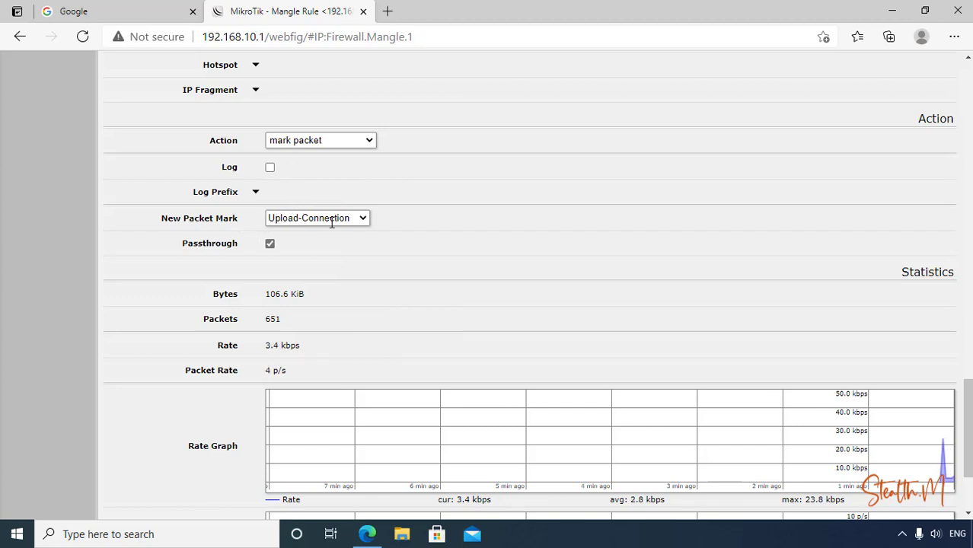
scroll(326, 220, "up", 20)
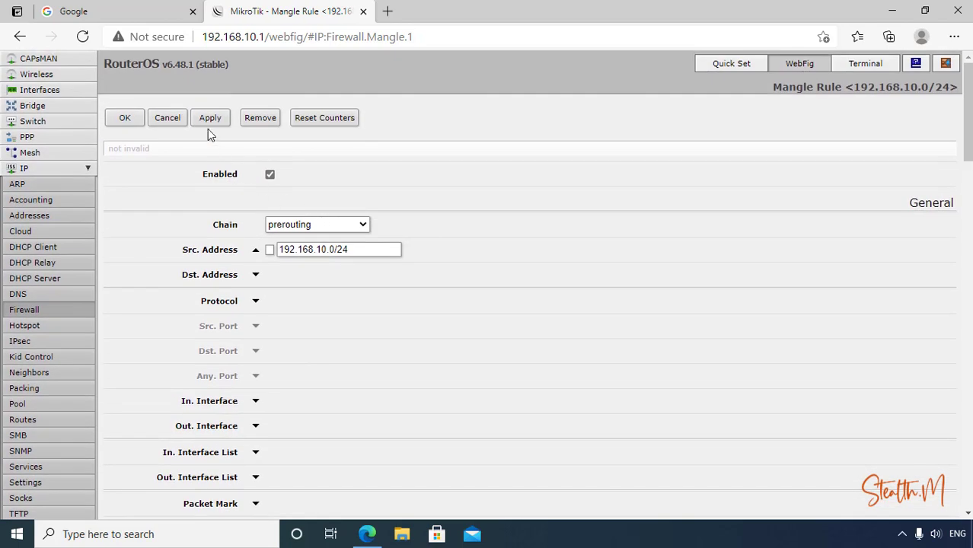
left_click(212, 124)
Save the first rule and start a postrouting rule with destination 192.168.10.0/24.
left_click(207, 118)
left_click(125, 118)
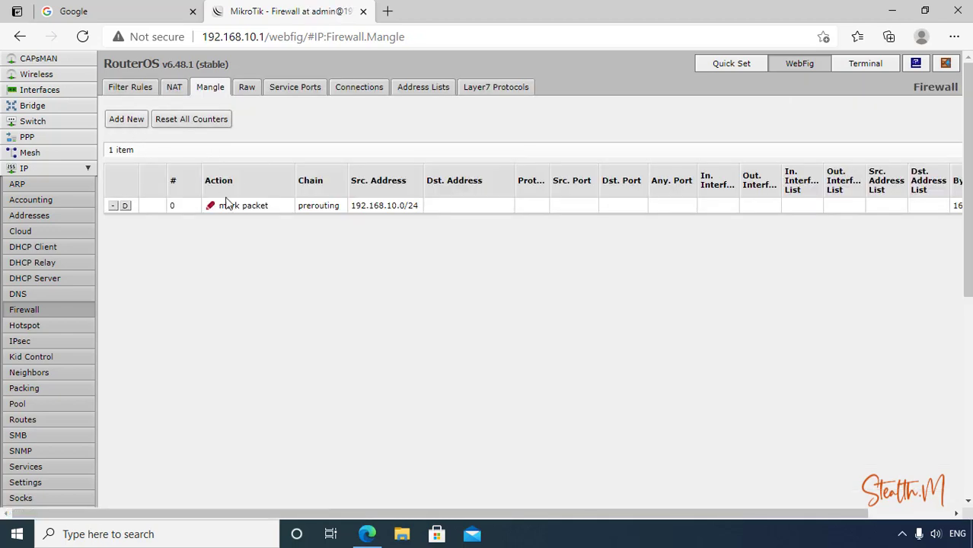
left_click(127, 120)
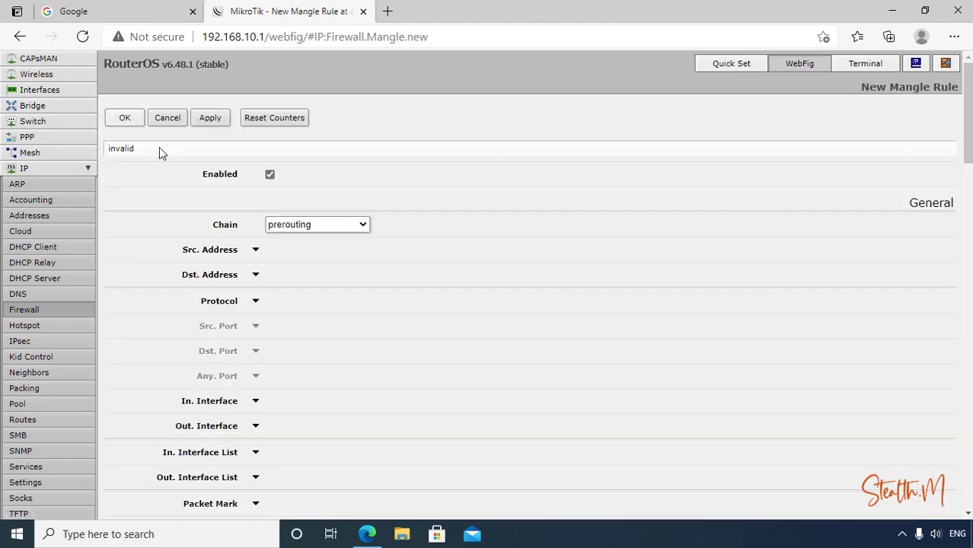
left_click(363, 225)
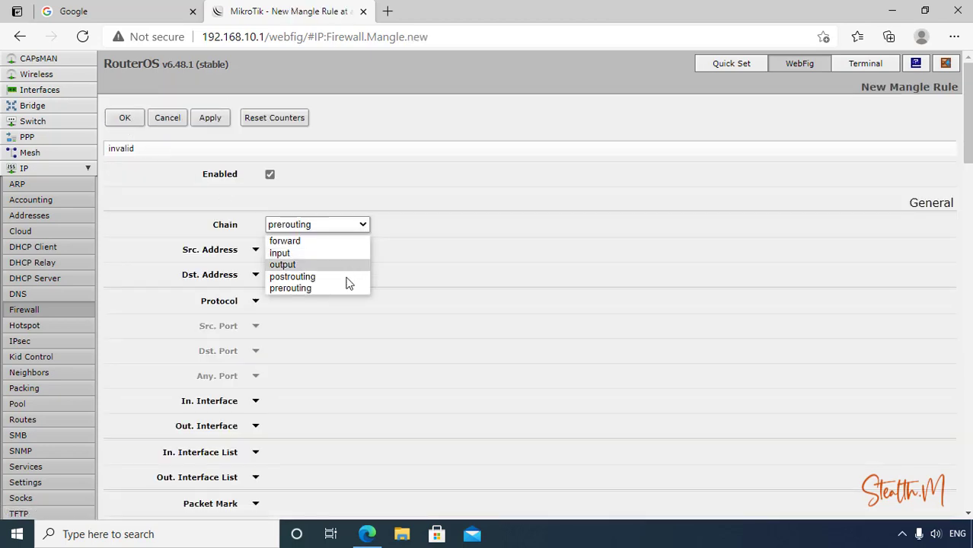
left_click(305, 278)
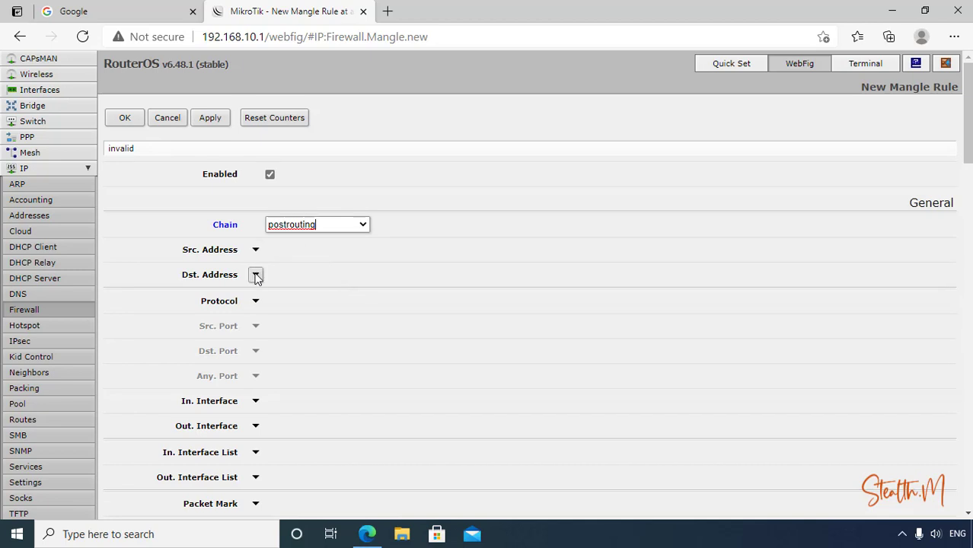
left_click(255, 275)
left_click(319, 276)
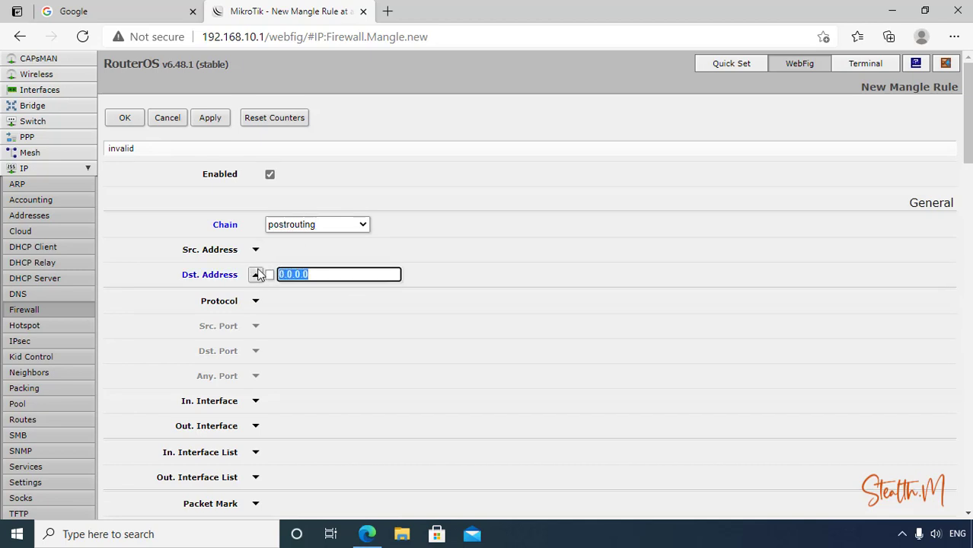
type("192.168.10.0/24")
Set action mark packet with packet mark Download-Connection, then apply and save the rule.
scroll(443, 288, "down", 15)
left_click(369, 248)
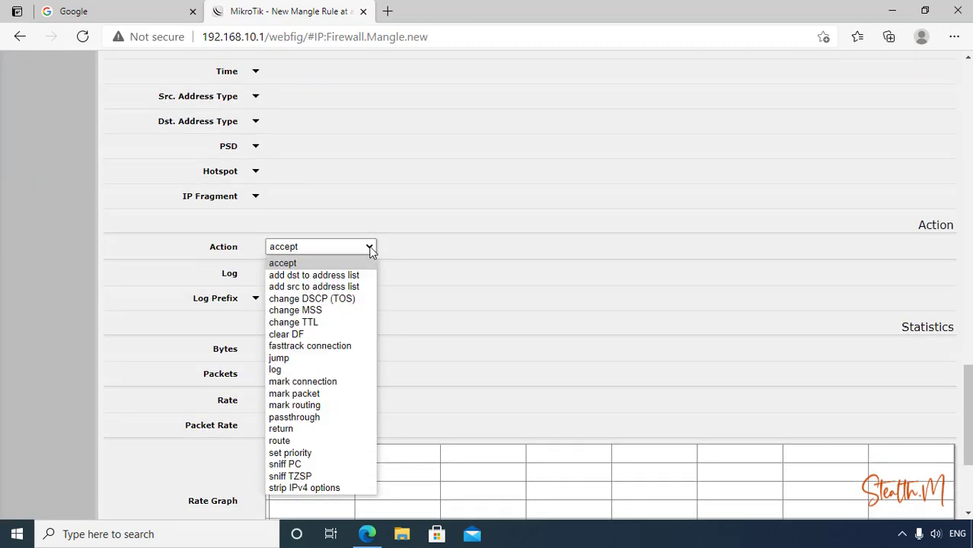
left_click(347, 394)
left_click(302, 324)
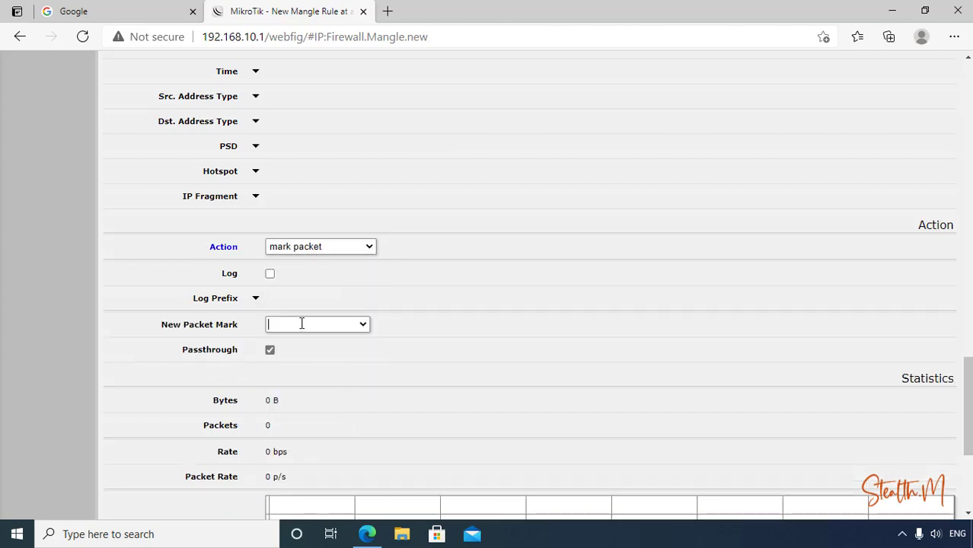
type("Download-Connection")
scroll(300, 297, "up", 15)
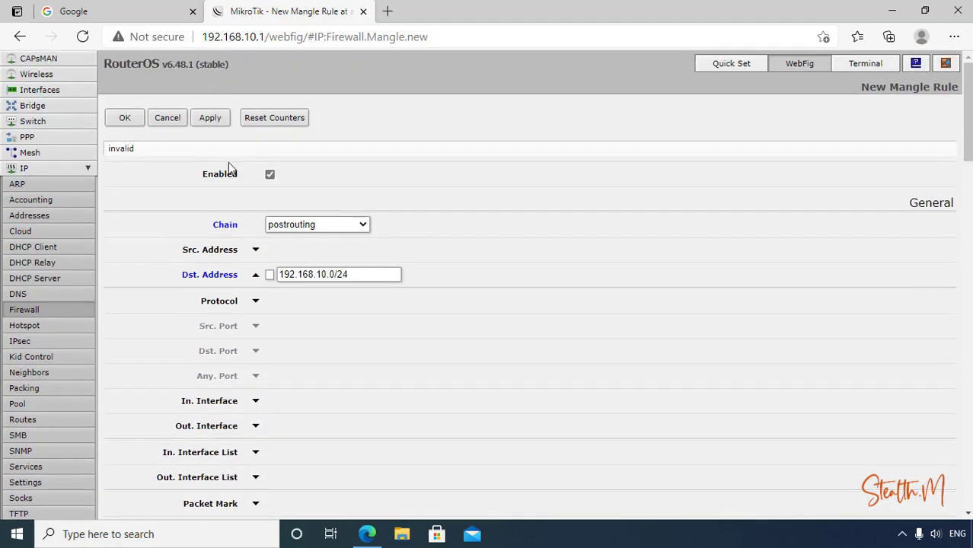
left_click(203, 121)
left_click(125, 119)
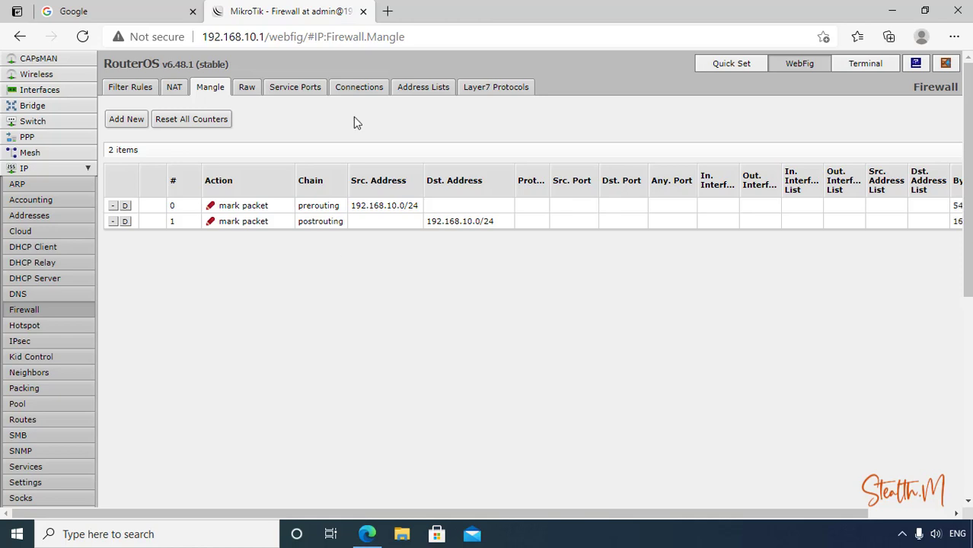
Run a baseline Speedtest (60.22 Mbps down, 58.95 Mbps up), then return to the Mangle list.
left_click(387, 11)
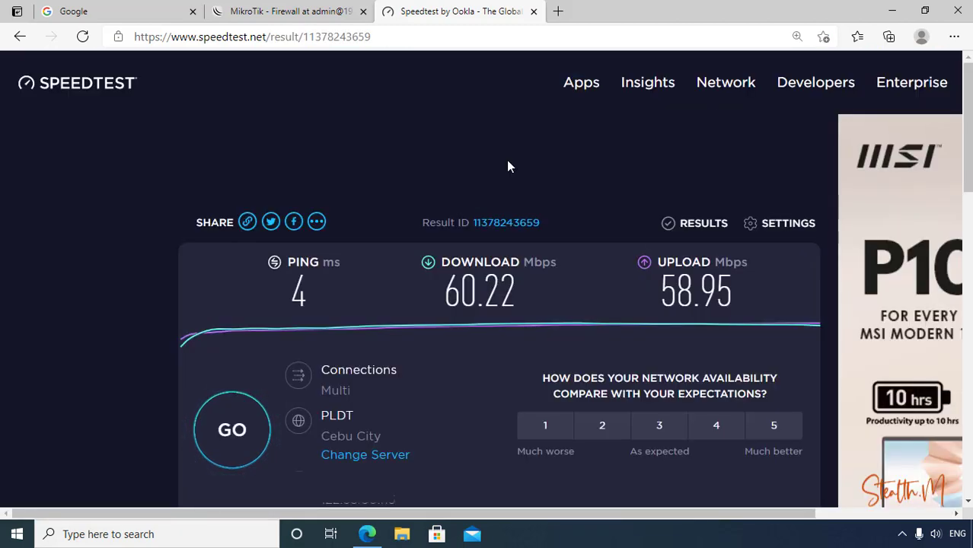
left_click(325, 10)
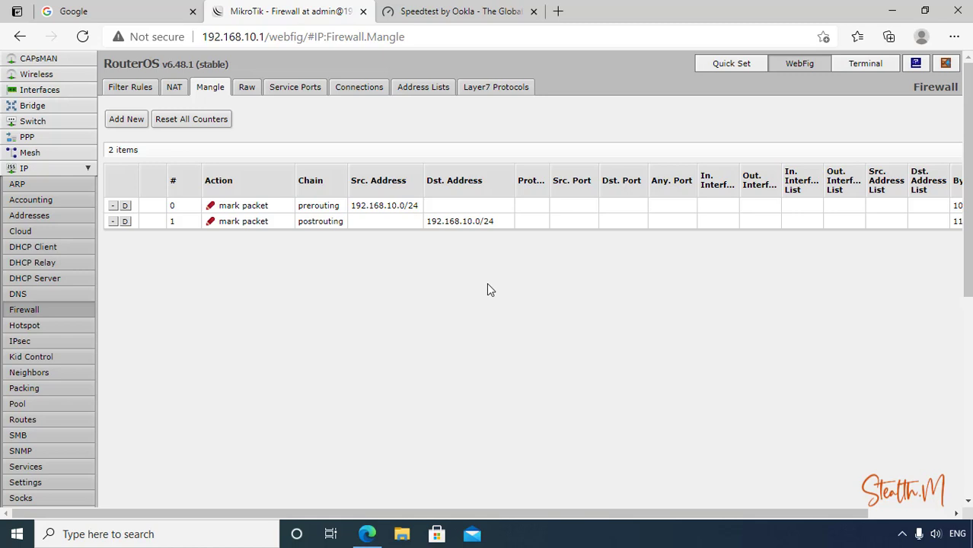
Start a new Queue Tree entry named Upload-Limit.
left_click(87, 171)
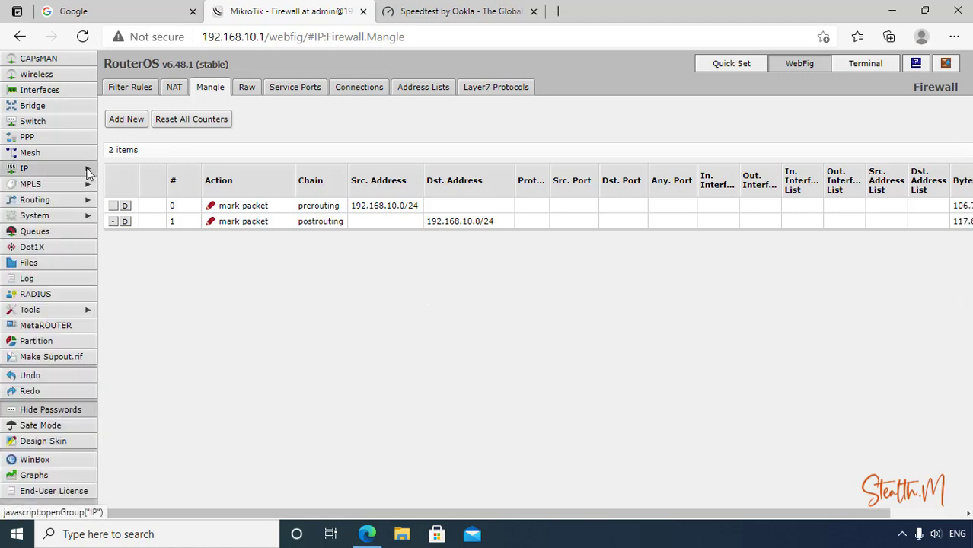
left_click(69, 230)
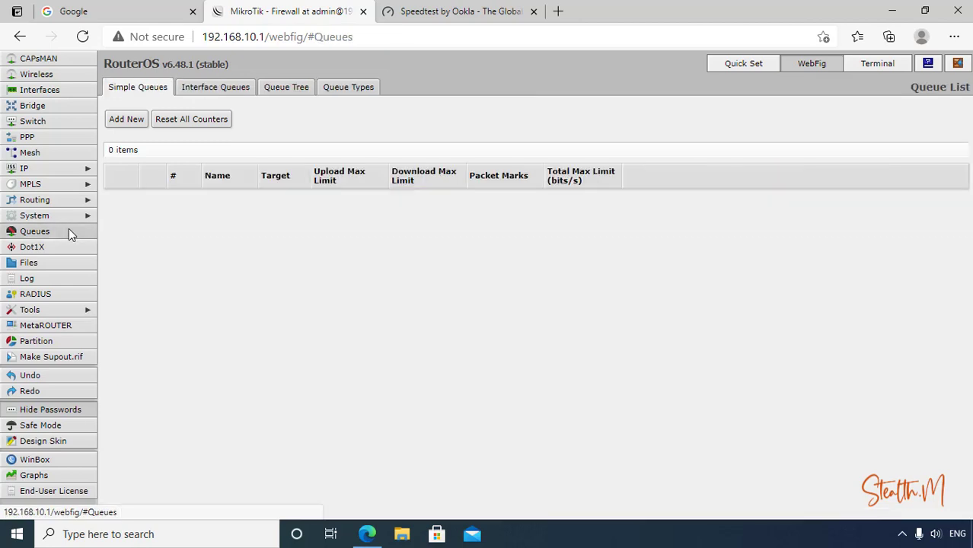
left_click(284, 90)
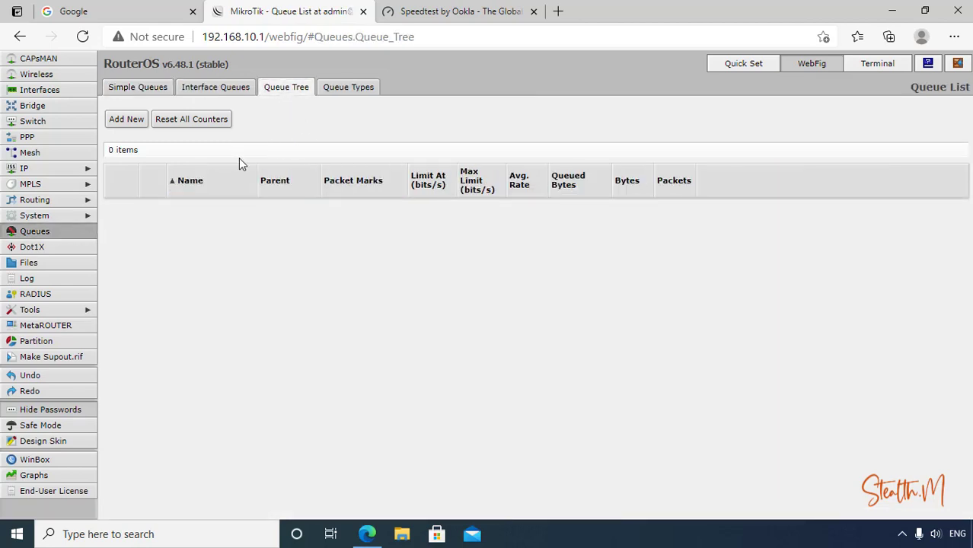
left_click(126, 120)
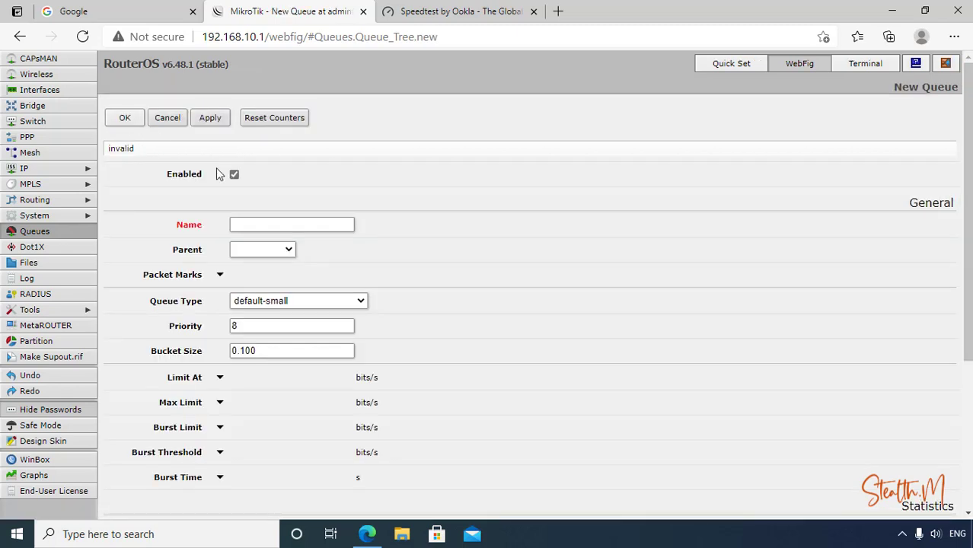
left_click(286, 224)
type("Up")
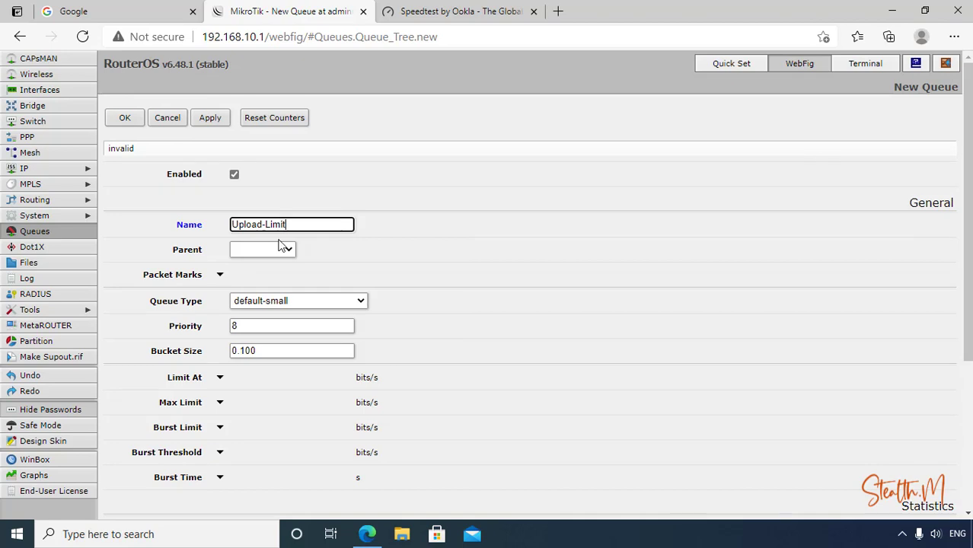
type("load-Limit")
Give Upload-Limit parent global, packet mark Upload-Connection and max limit 15M, then save.
left_click(279, 250)
left_click(265, 408)
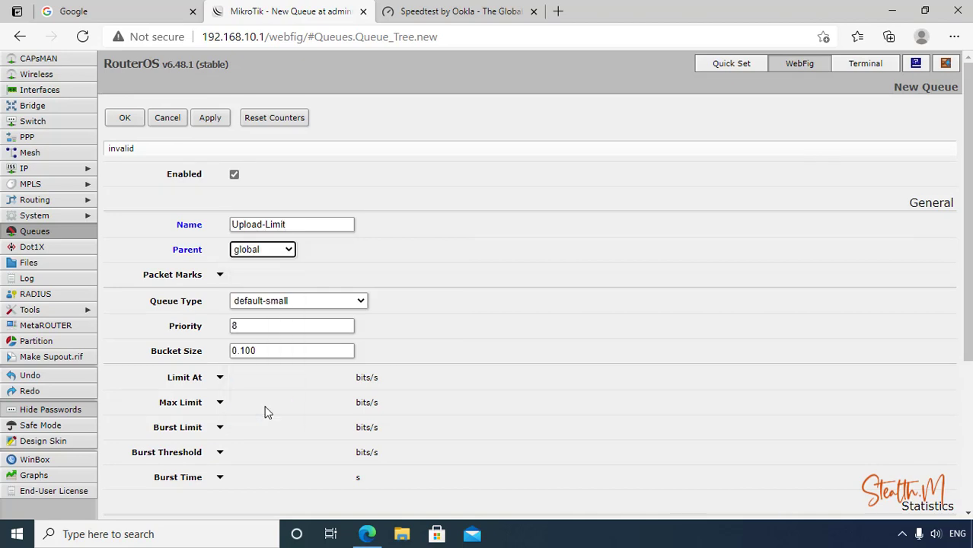
left_click(225, 276)
left_click(327, 276)
left_click(315, 303)
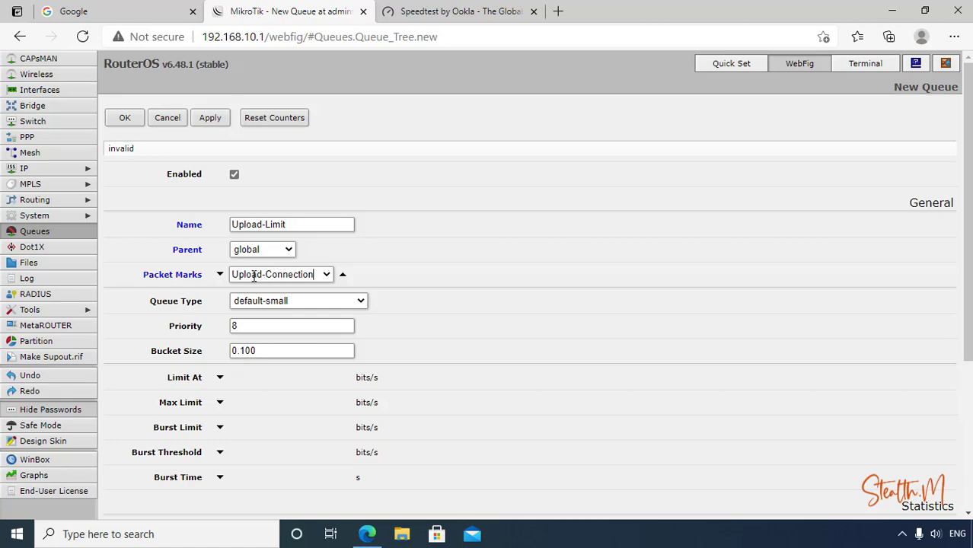
left_click(220, 404)
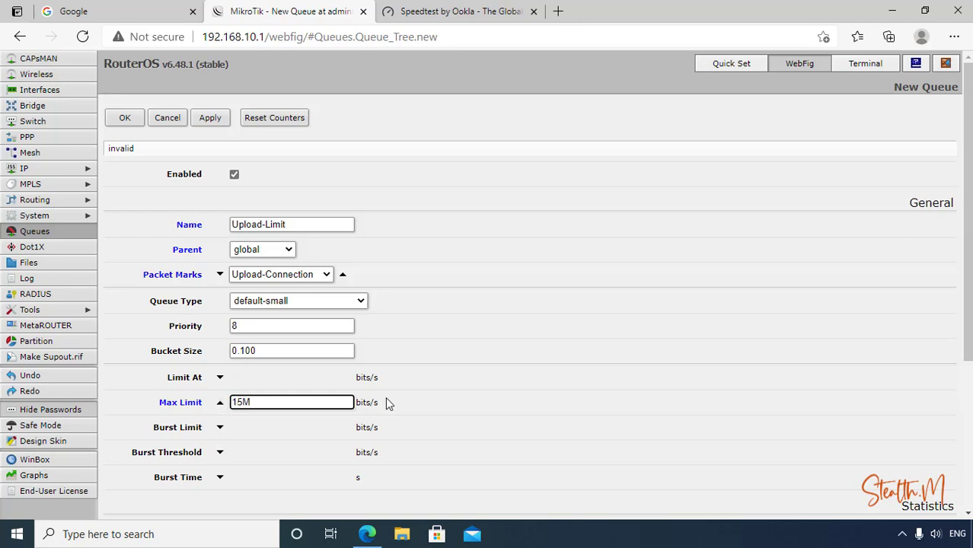
type("15M")
left_click(216, 119)
left_click(137, 120)
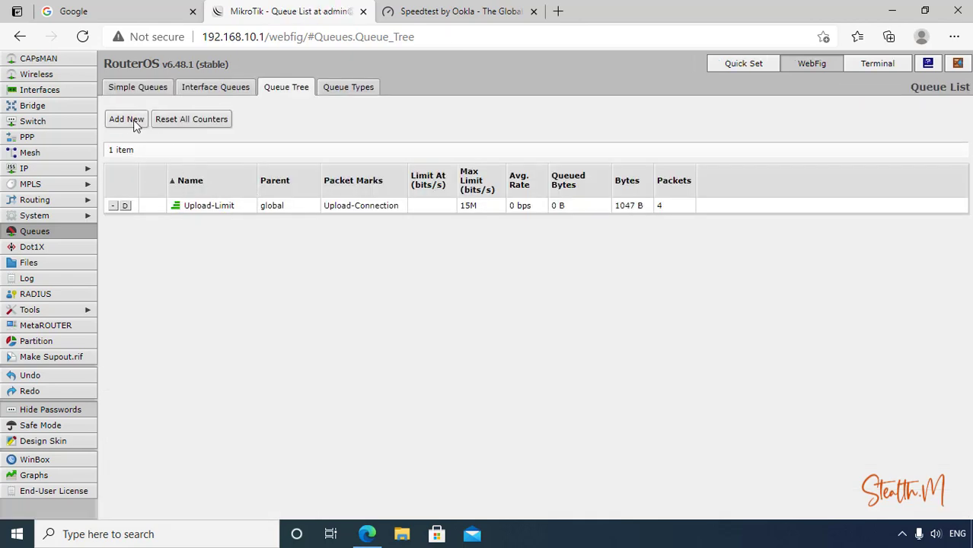
Add queue Download-Limit under global for Download-Connection packets with a 10M max limit.
left_click(129, 120)
left_click(258, 223)
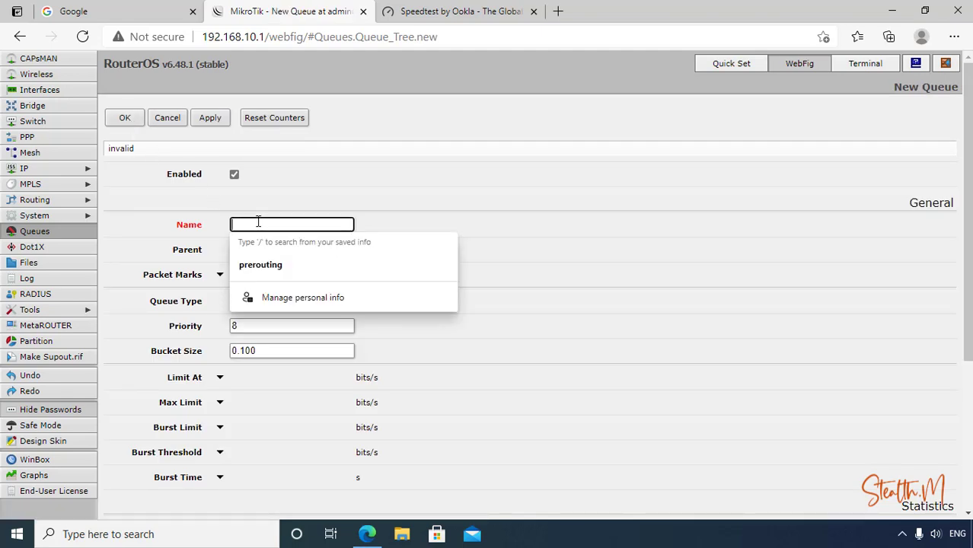
type("Download-Limit")
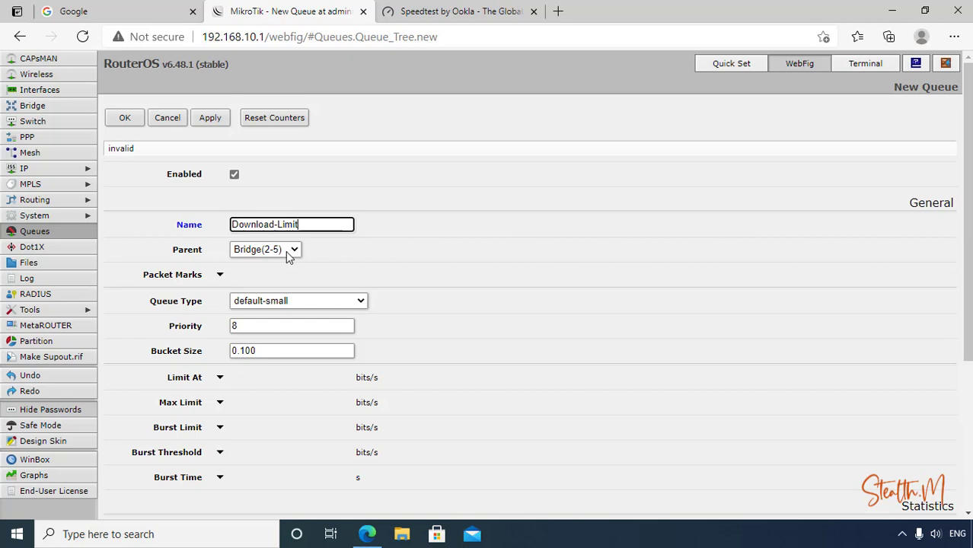
left_click(288, 255)
left_click(259, 405)
left_click(220, 274)
left_click(326, 274)
left_click(320, 291)
left_click(220, 403)
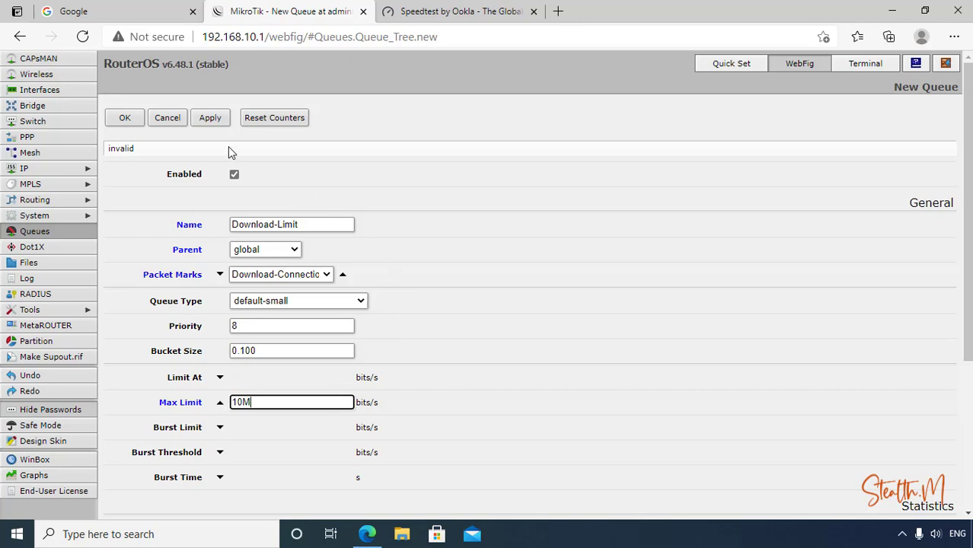
left_click(210, 118)
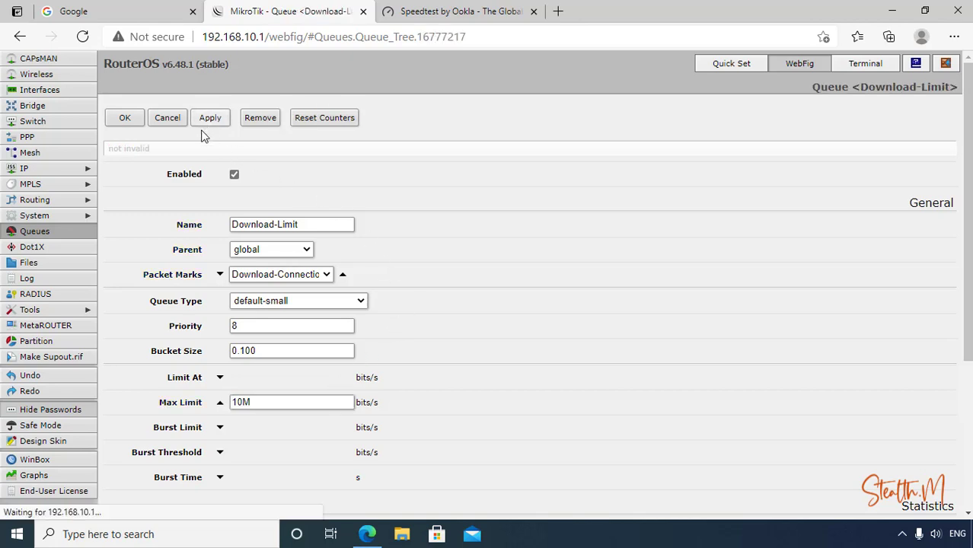
left_click(125, 118)
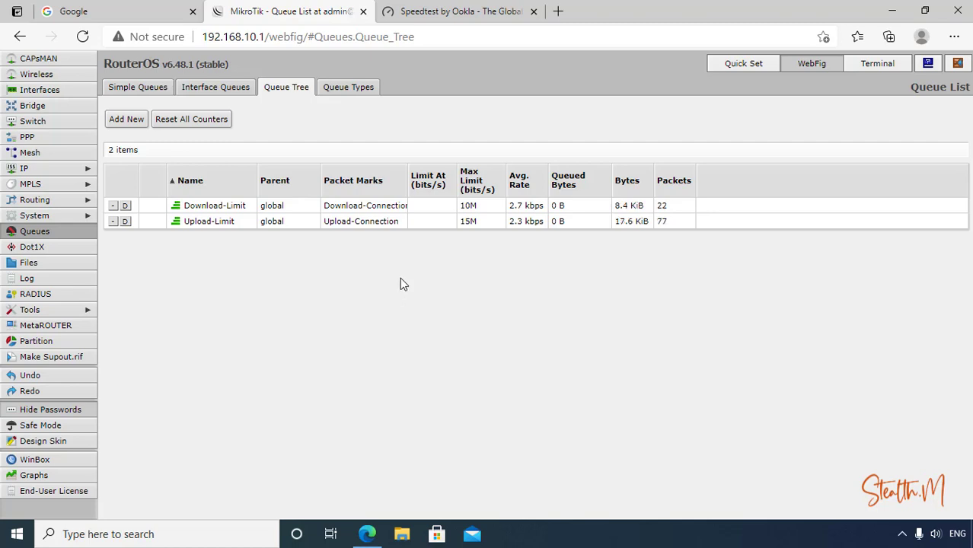
Rerun Speedtest from its home page (9.77 Mbps down, 13.39 Mbps up), then return to Queue Tree.
left_click(434, 12)
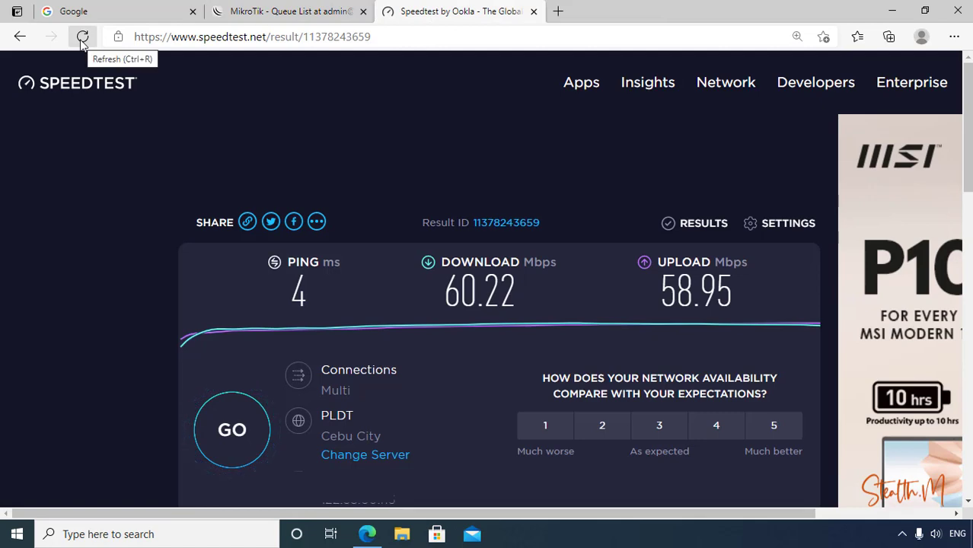
left_click_drag(266, 37, 511, 31)
key("BackSpace")
key("Return")
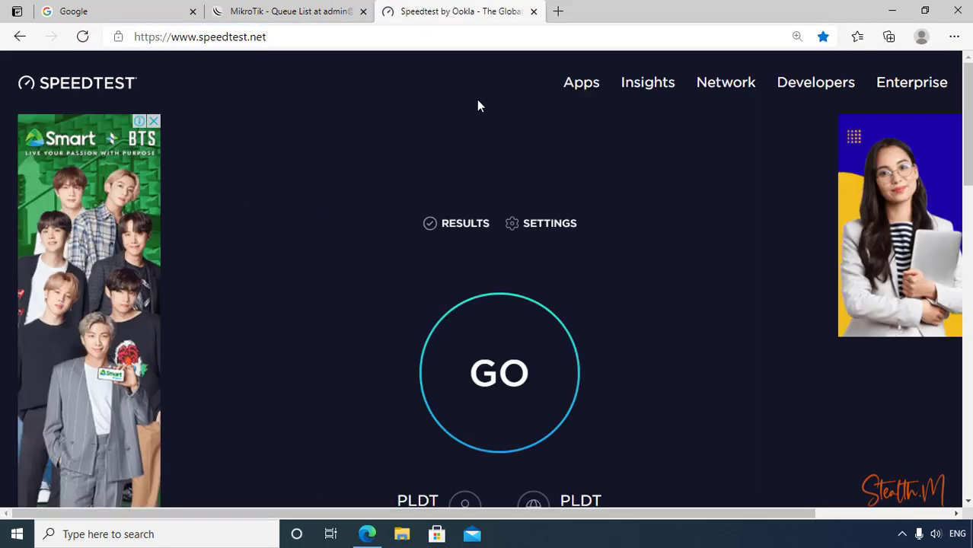
left_click(499, 373)
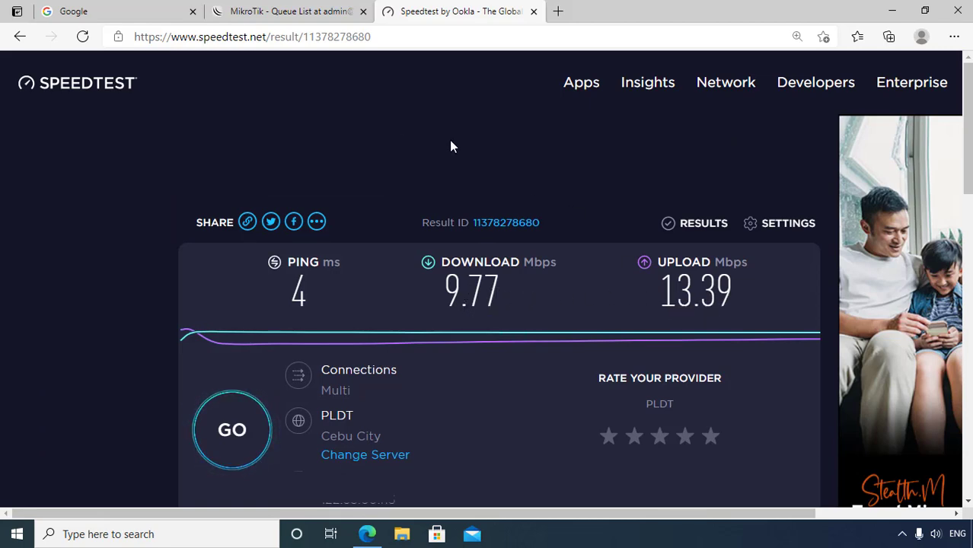
left_click(281, 11)
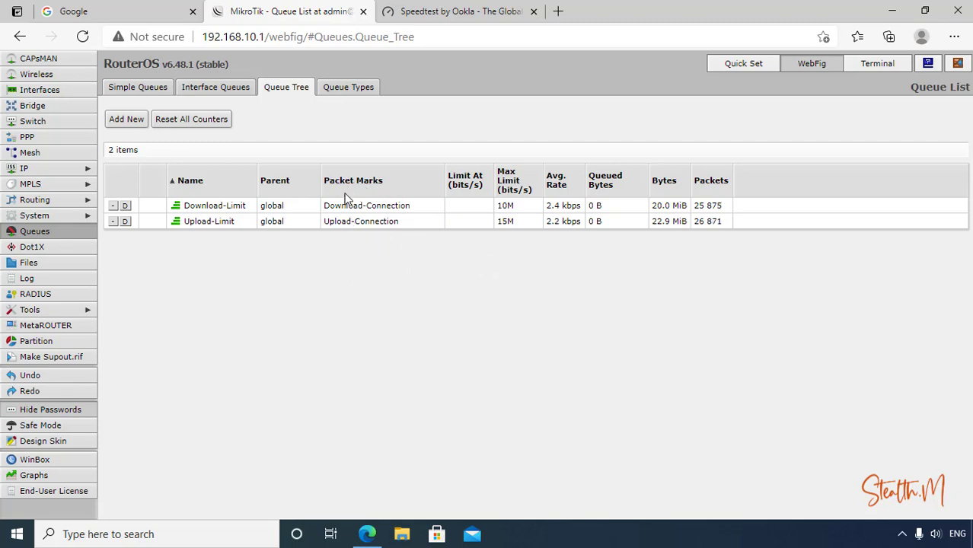
Close the Speedtest page, view the network diagram in Paint, then switch back to Queue Tree.
left_click(535, 14)
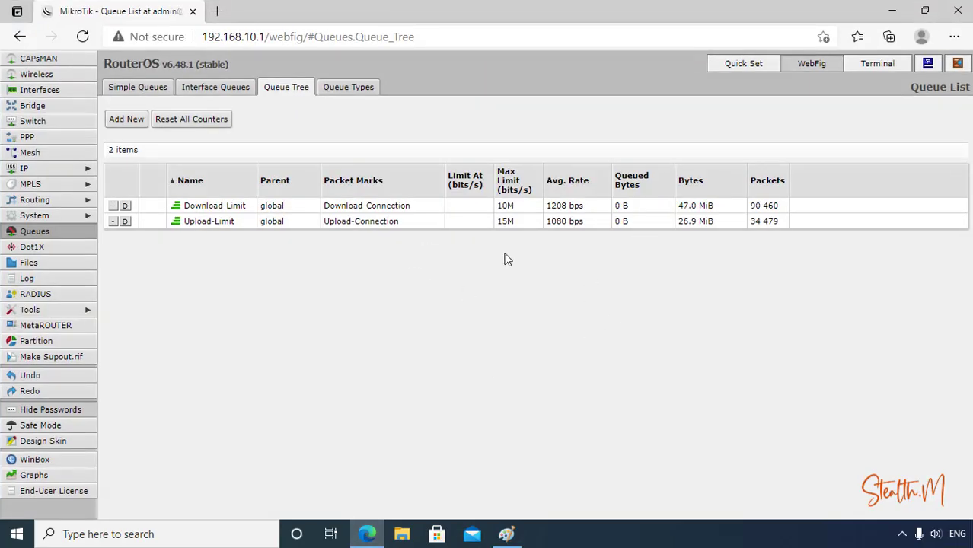
left_click(506, 533)
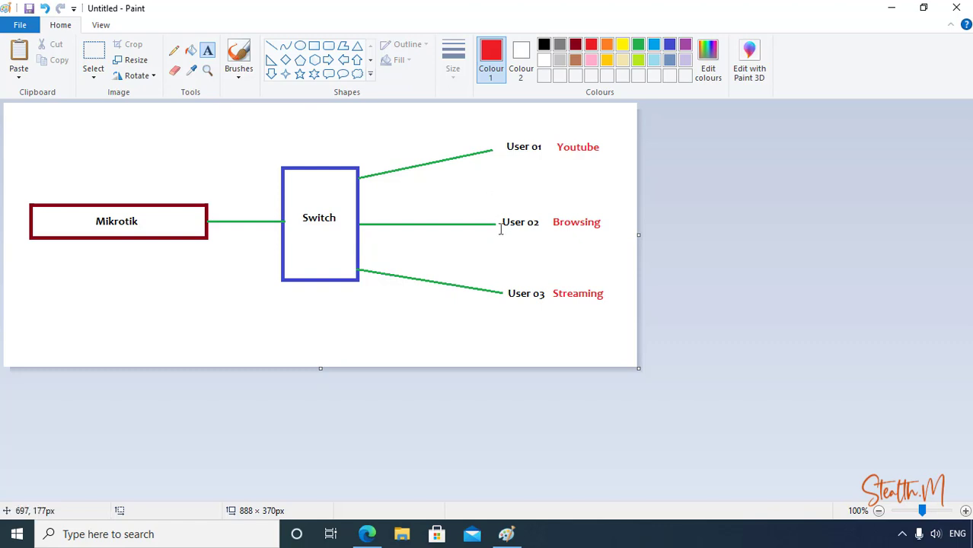
key("alt+Tab")
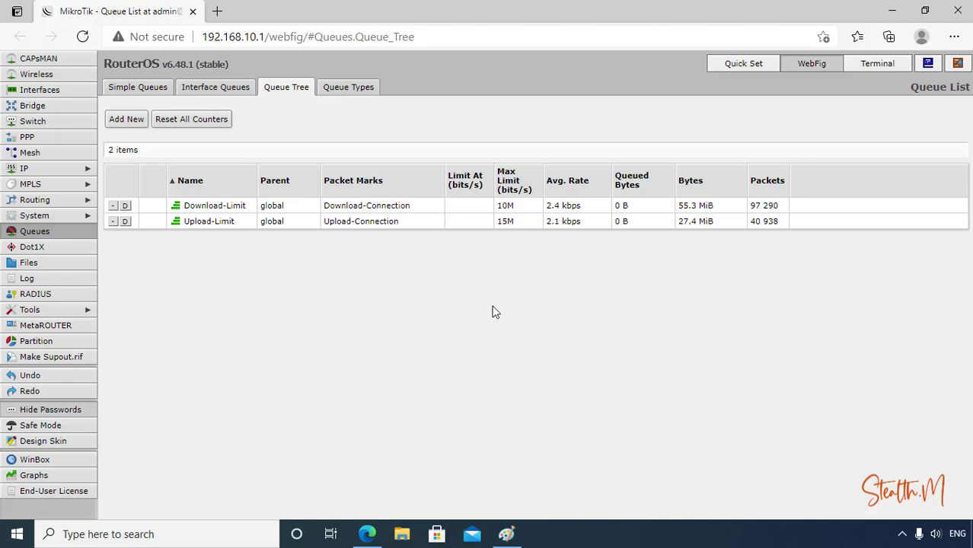
Search 'mikrotik pcq' and read the Manual:Queues - PCQ rate examples, then return to WebFig.
left_click(217, 10)
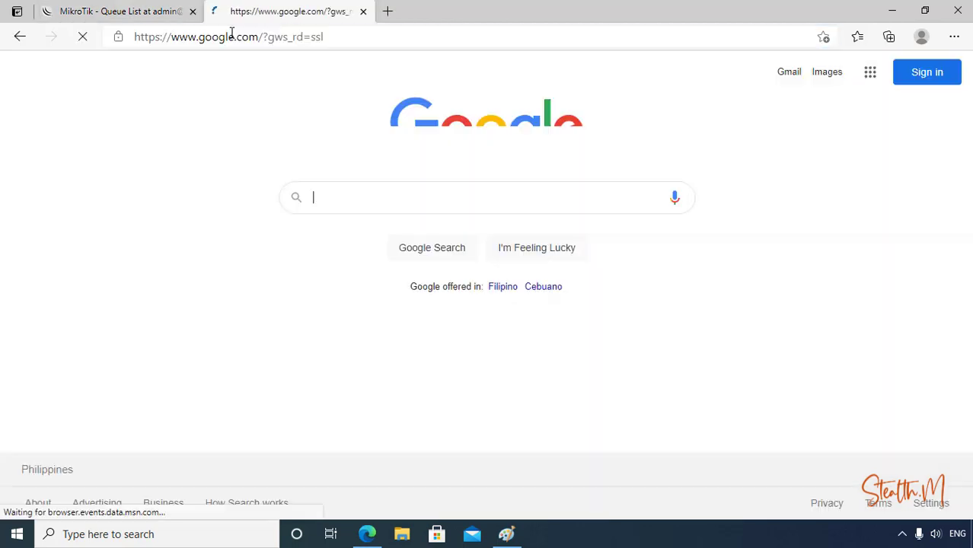
type("mi")
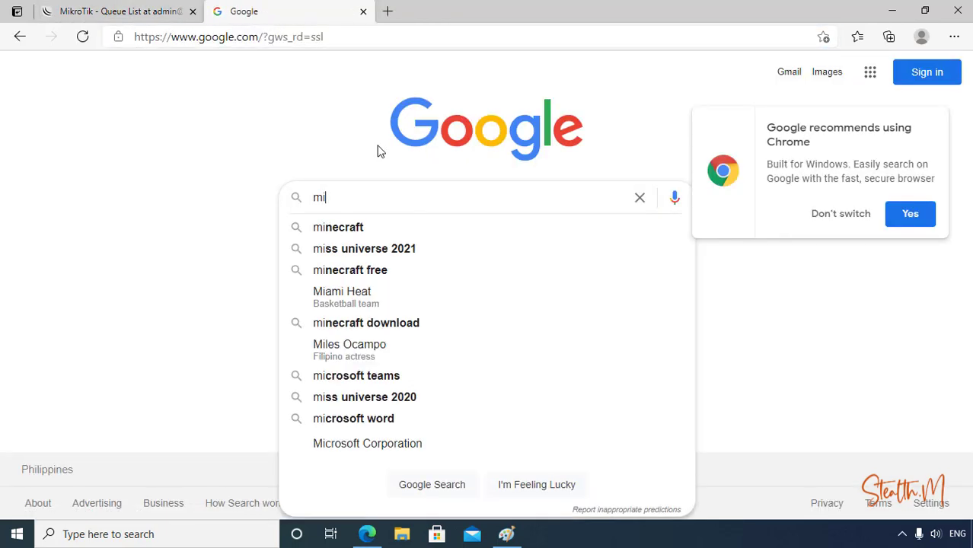
type("krotik pc")
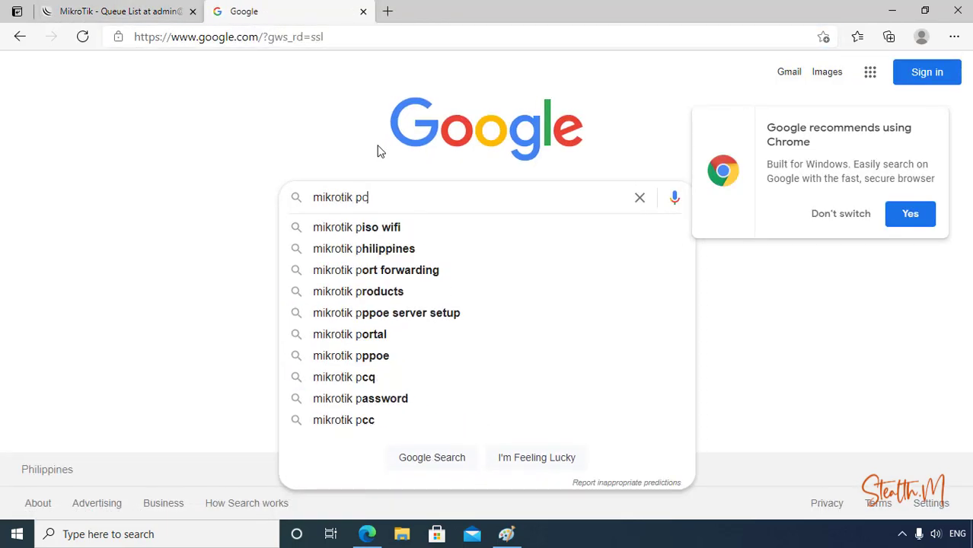
type("q")
key("Return")
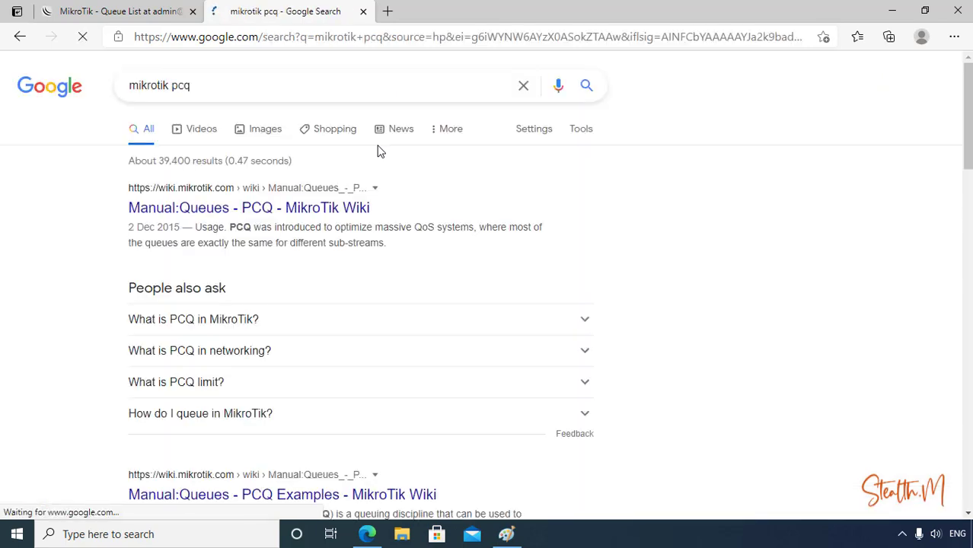
left_click(246, 216)
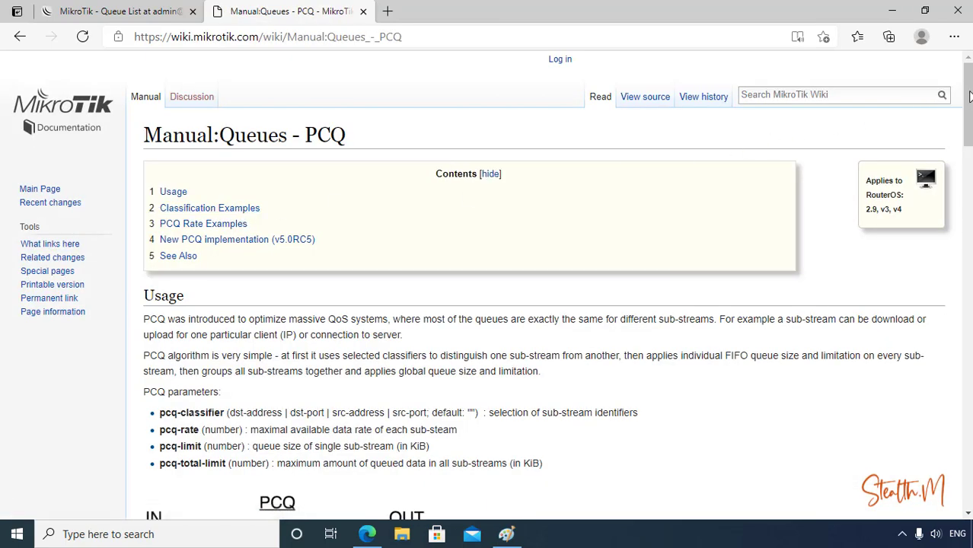
left_click_drag(969, 97, 969, 345)
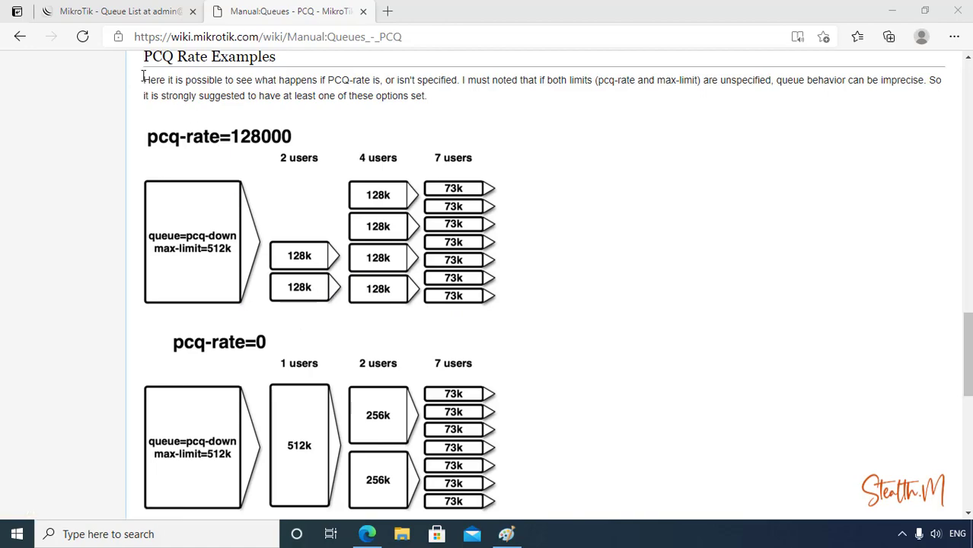
left_click(137, 11)
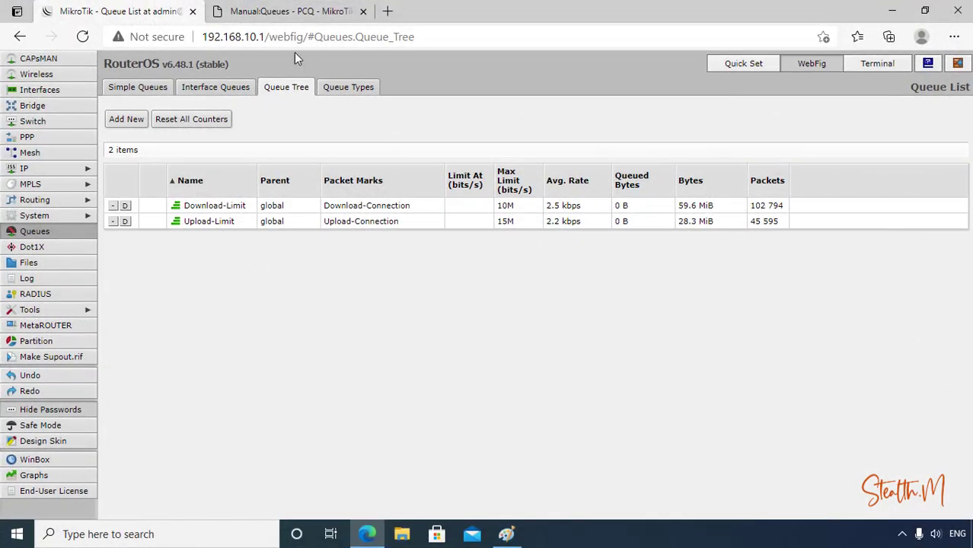
Start a new queue type in Queue Types and name it DownloadPCQ-Limits.
left_click(277, 11)
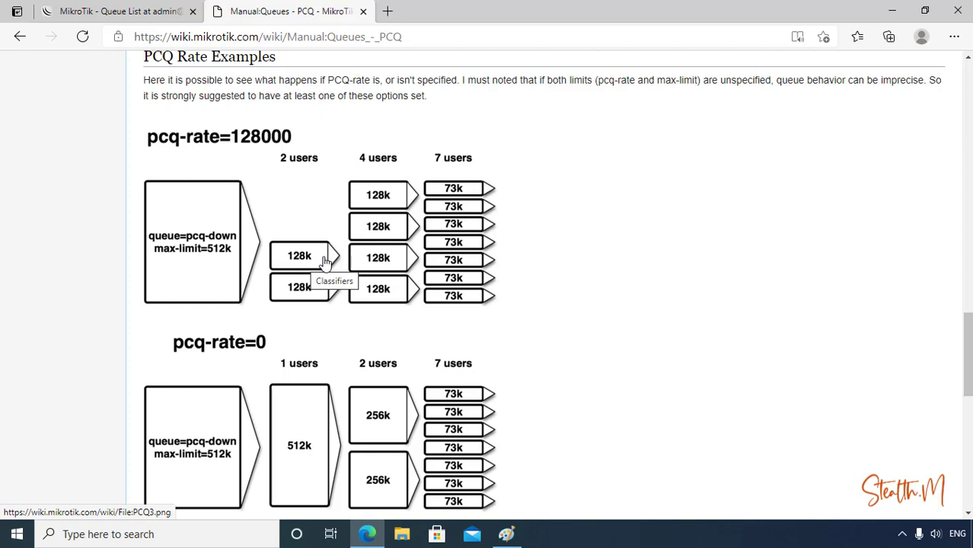
left_click(144, 11)
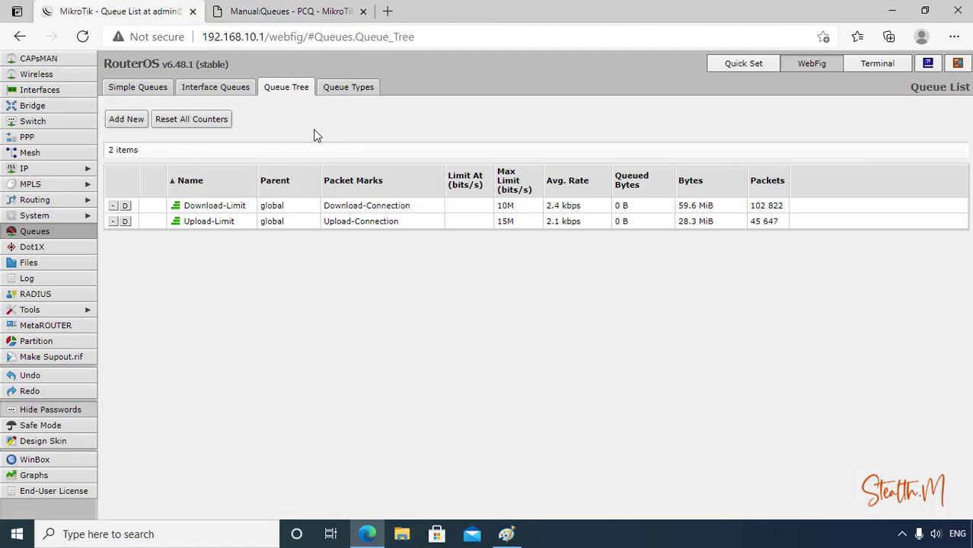
left_click(347, 89)
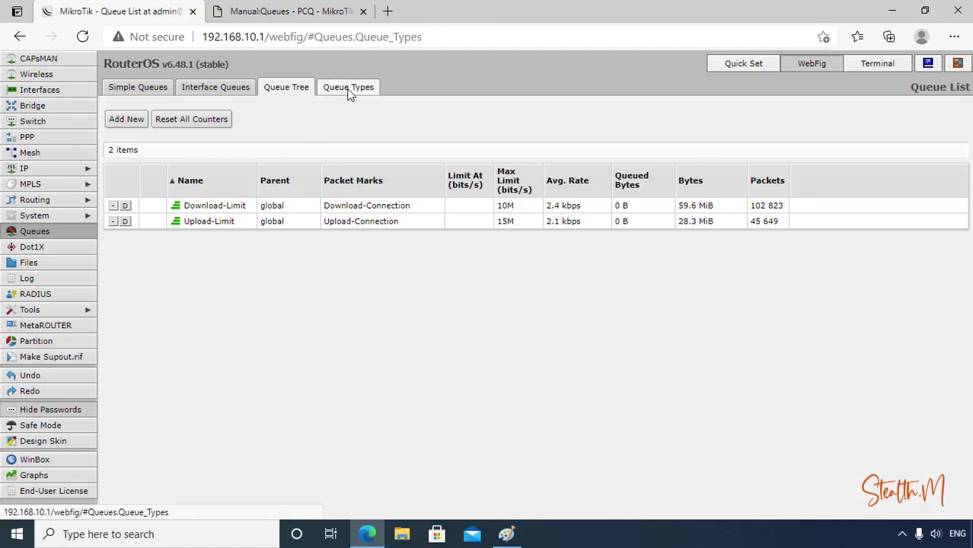
left_click(124, 118)
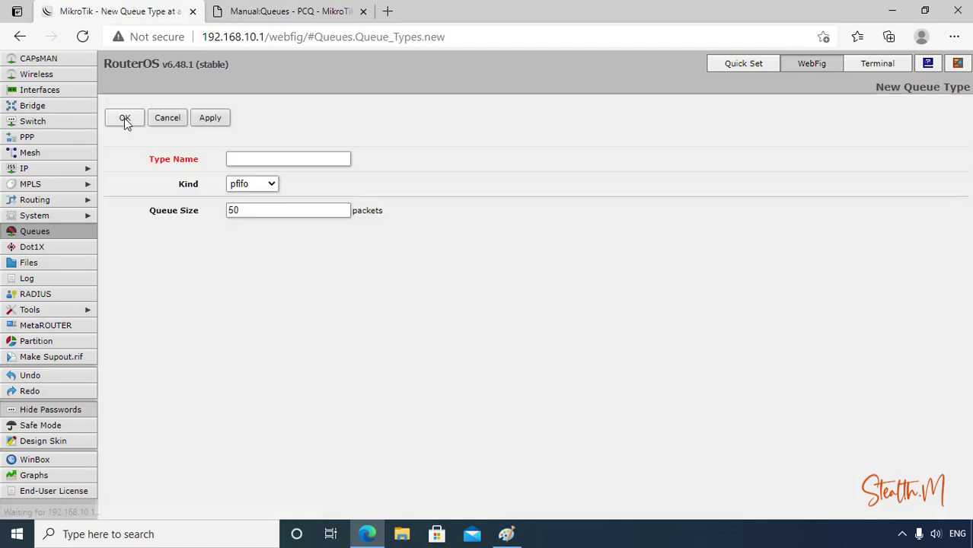
left_click(272, 156)
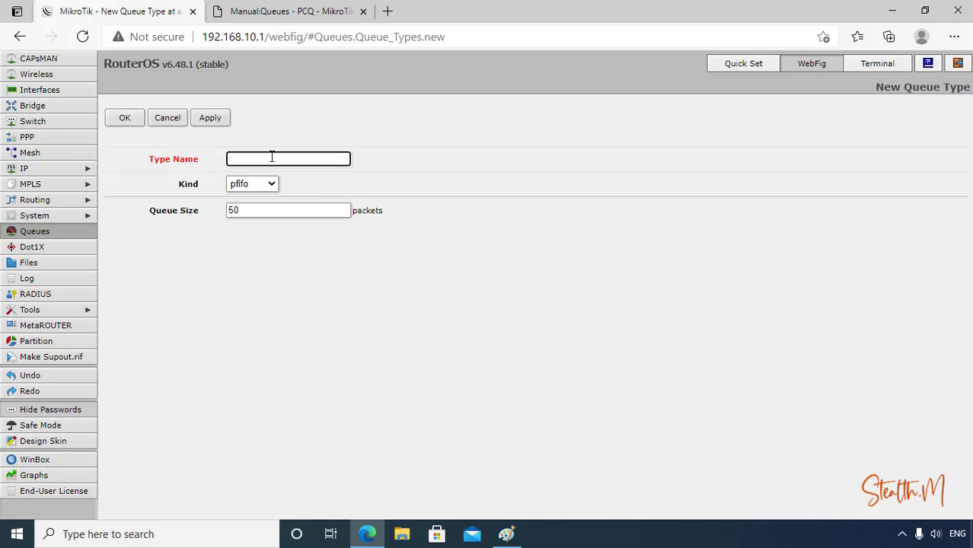
type("DownloadPCQ-Limits")
Make it a pcq kind with a 2M rate, classified by Dst. Address, and save it.
left_click(318, 158)
left_click(268, 185)
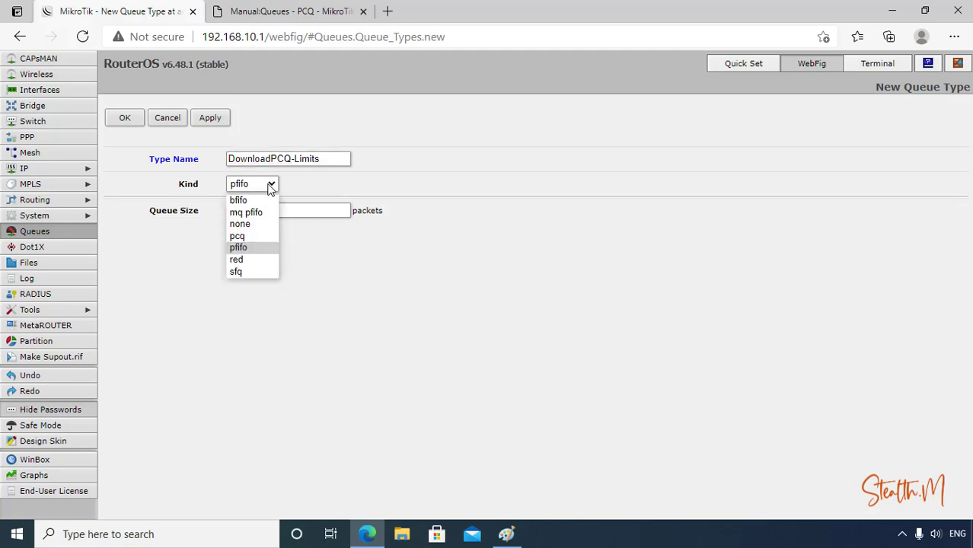
left_click(250, 235)
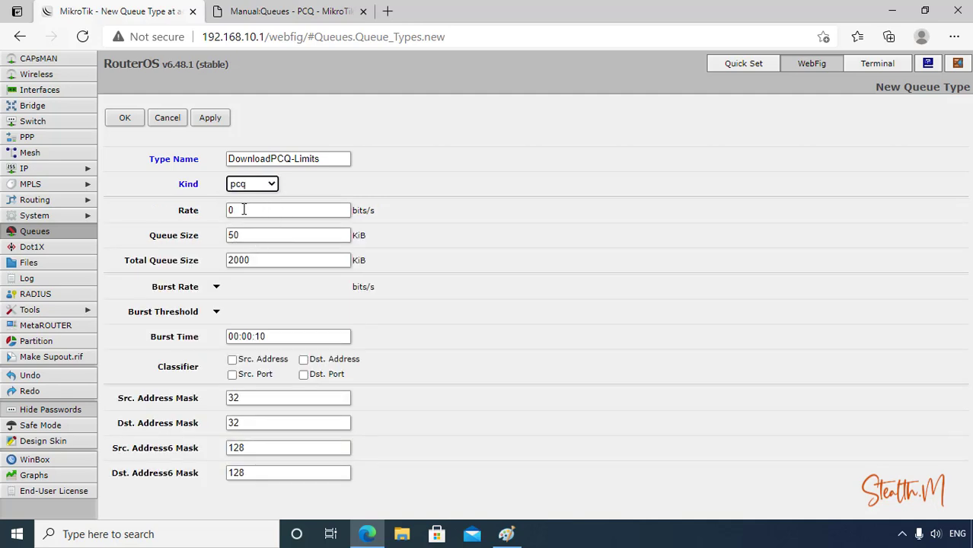
left_click(239, 210)
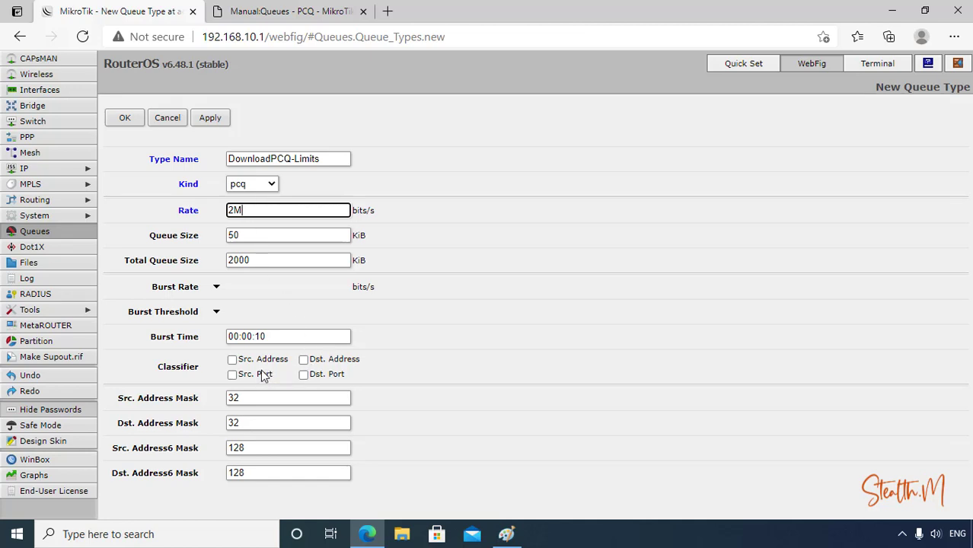
left_click(304, 360)
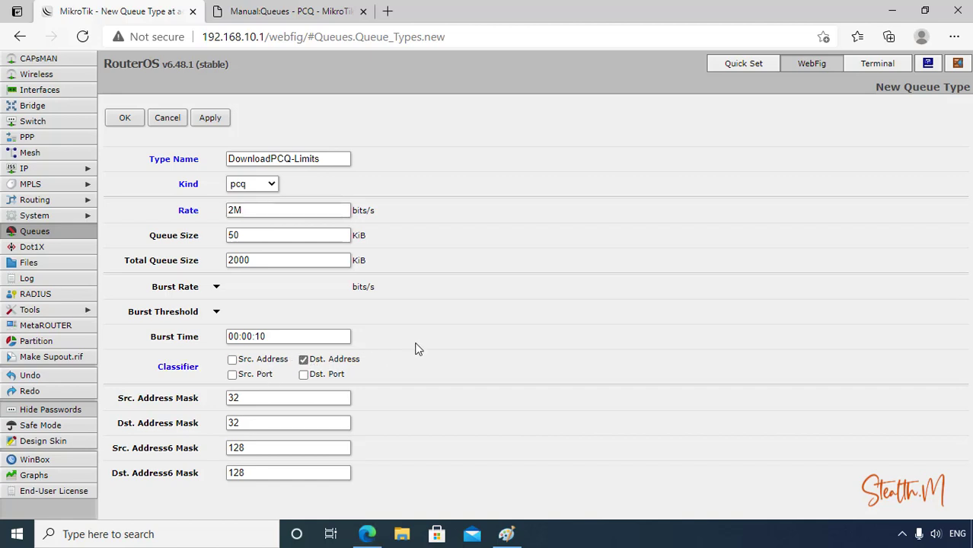
left_click(210, 118)
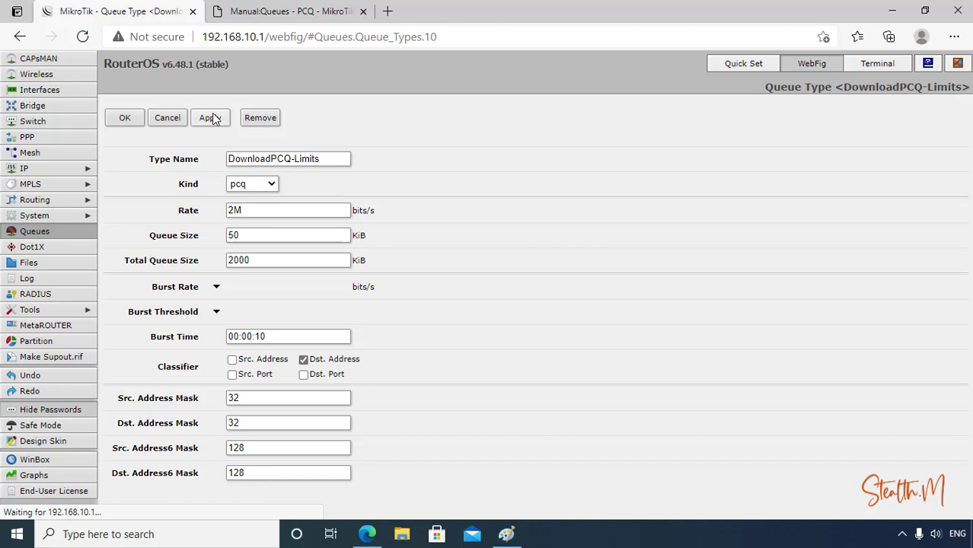
left_click(125, 119)
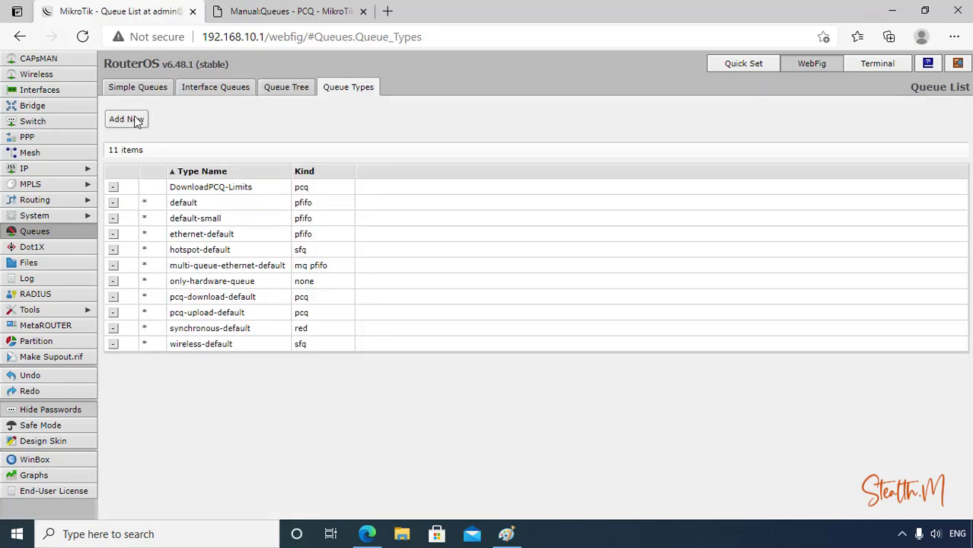
Add another pcq queue type named UploadPCQ-Limits.
left_click(135, 121)
left_click(258, 159)
type("Uploa")
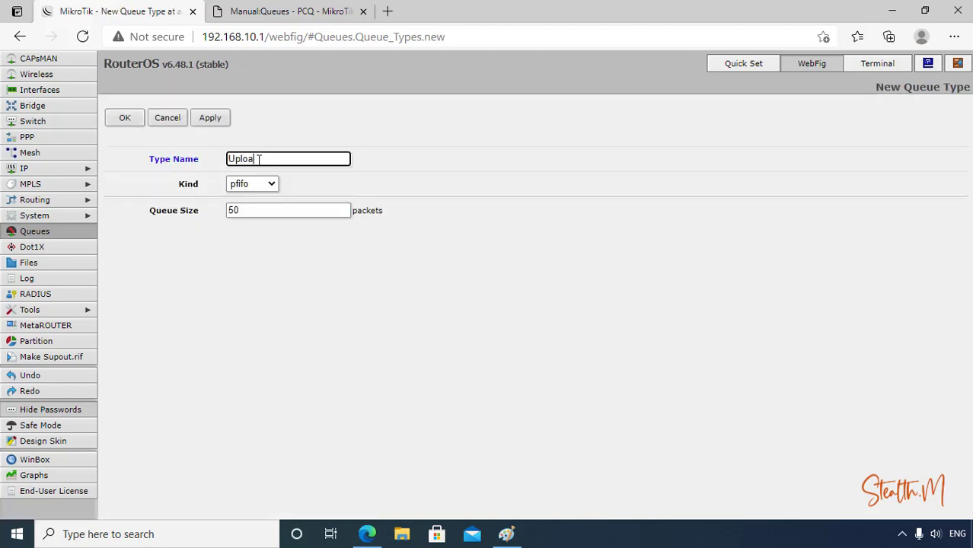
type("dPCQ-Limits")
left_click(270, 185)
left_click(256, 239)
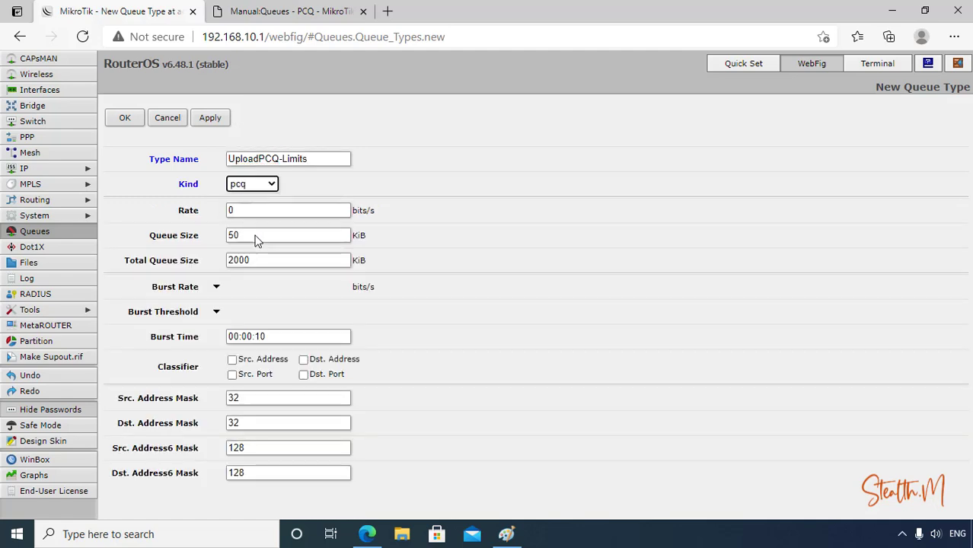
Give UploadPCQ-Limits a 4M rate classified by Src. Address, save it, and recheck DownloadPCQ-Limits.
double_click(245, 212)
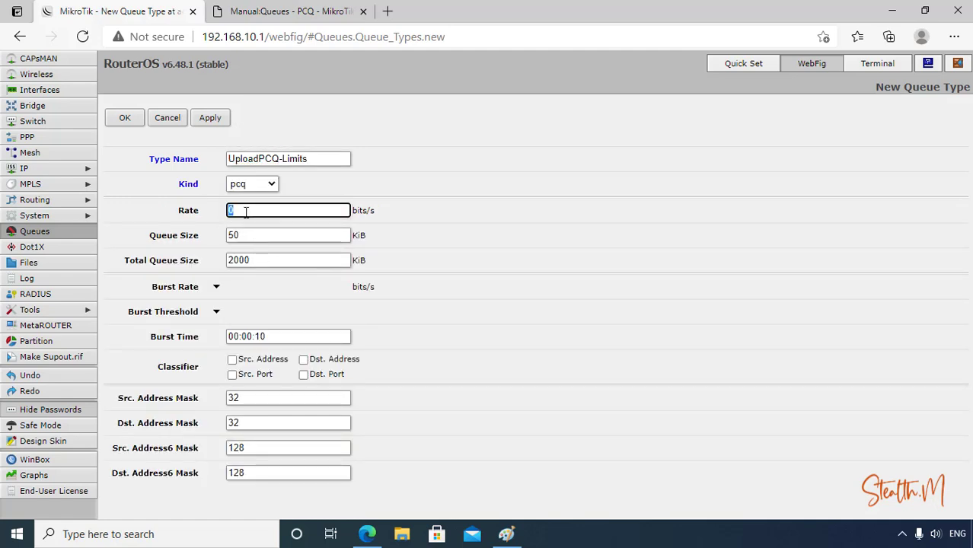
type("4M")
left_click(232, 360)
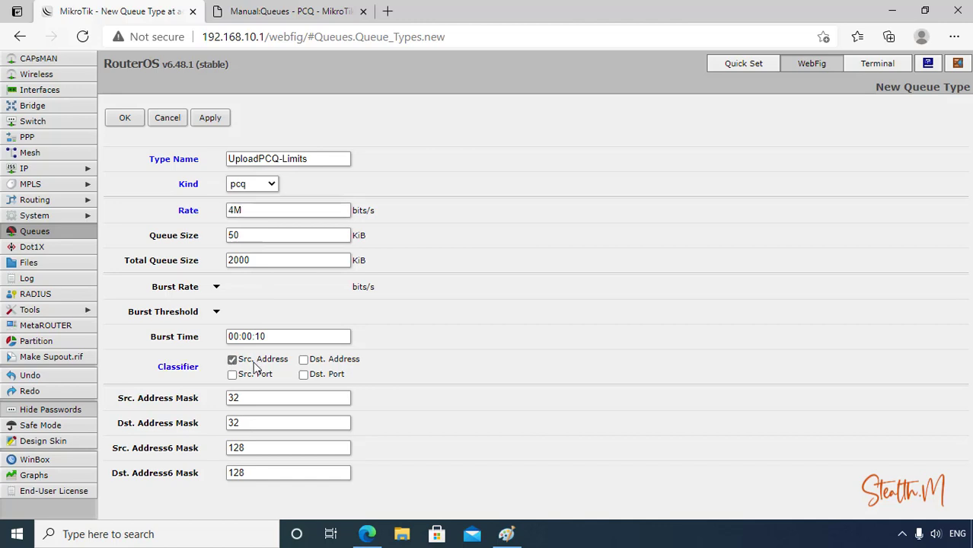
left_click(210, 121)
left_click(125, 119)
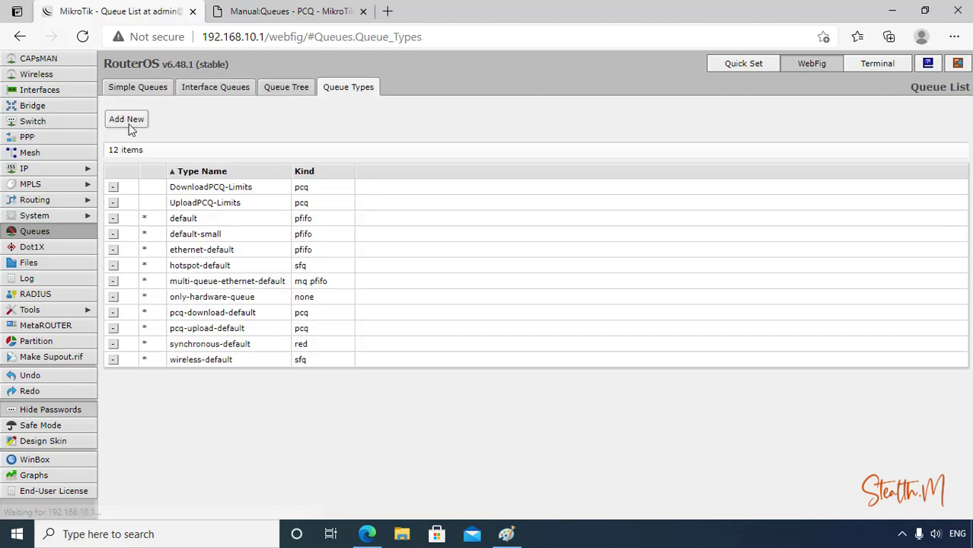
left_click(212, 188)
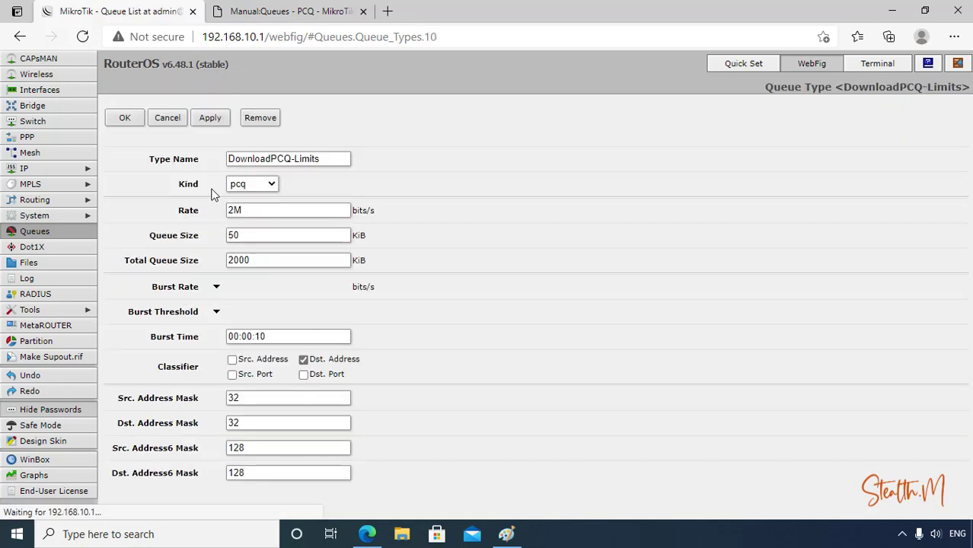
left_click(126, 118)
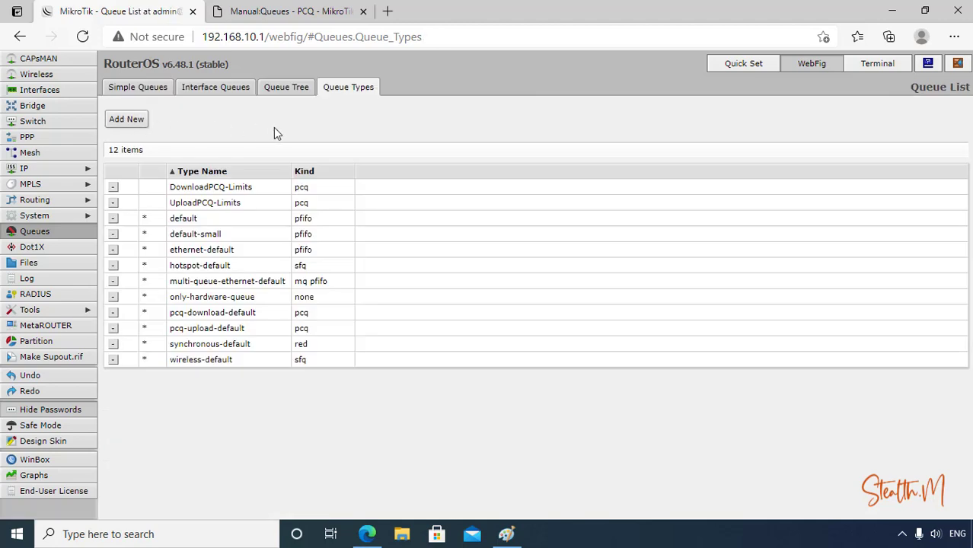
Switch the Download-Limit queue to the DownloadPCQ-Limits queue type.
left_click(285, 88)
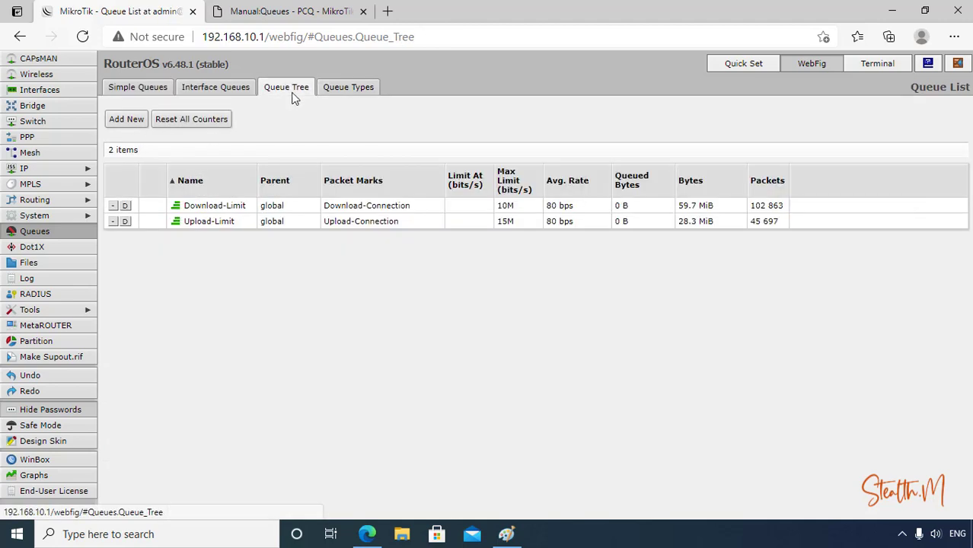
left_click(300, 211)
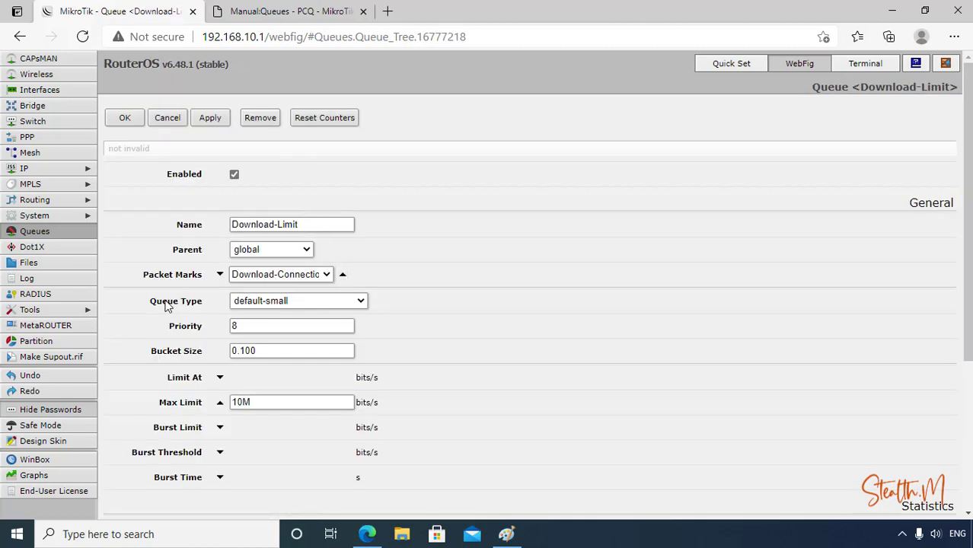
left_click_drag(152, 306, 204, 303)
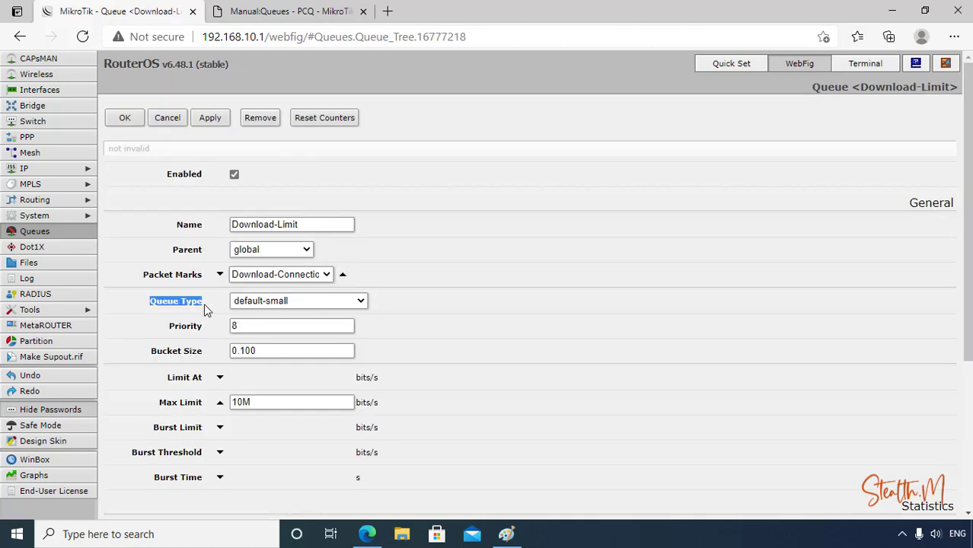
left_click(360, 302)
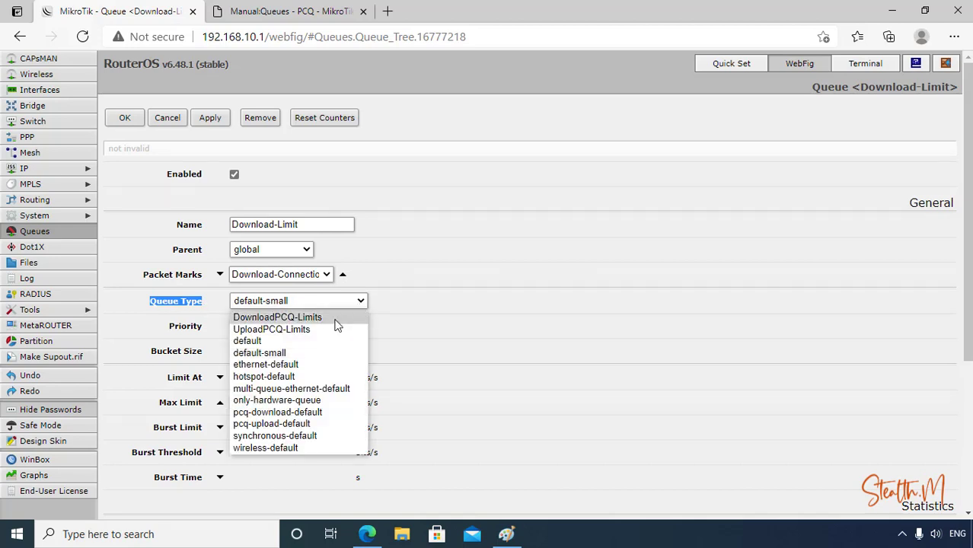
left_click(337, 318)
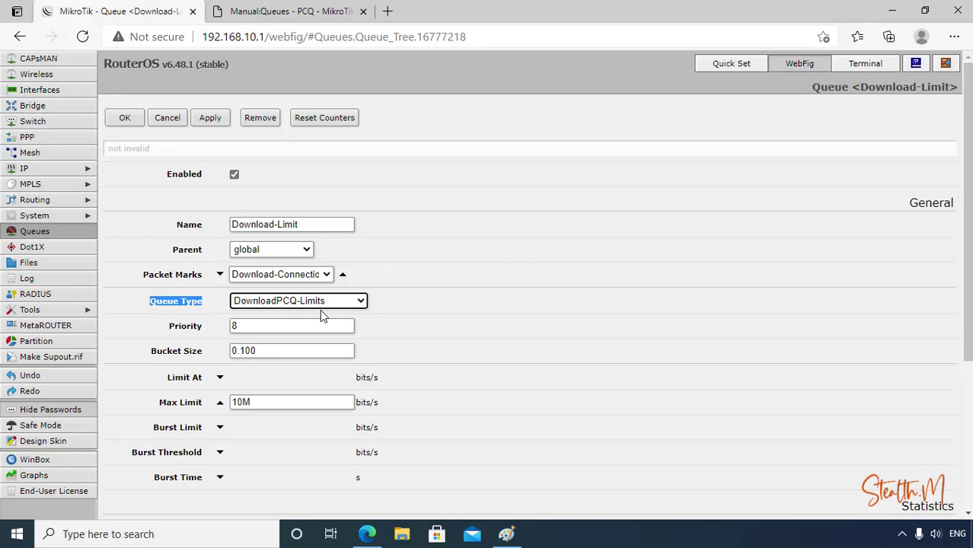
double_click(261, 407)
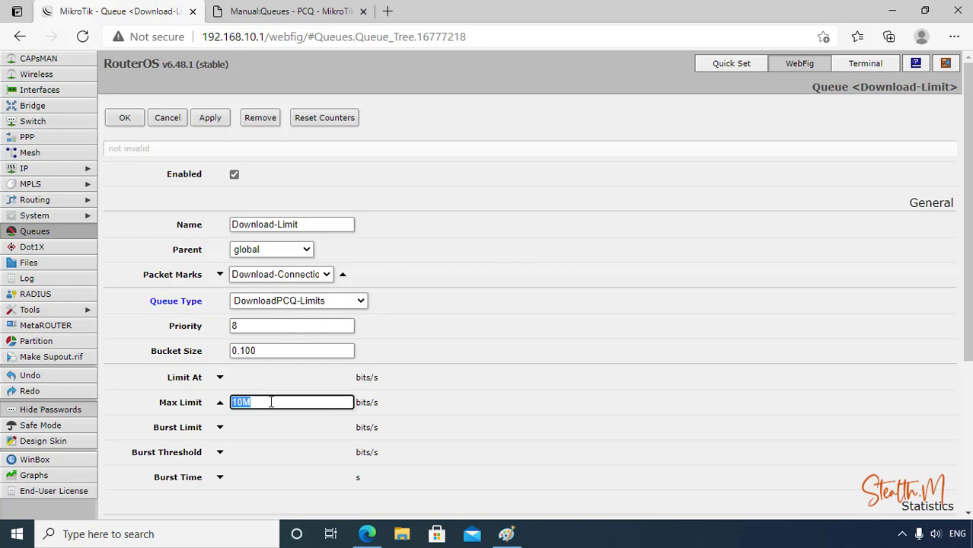
left_click(210, 122)
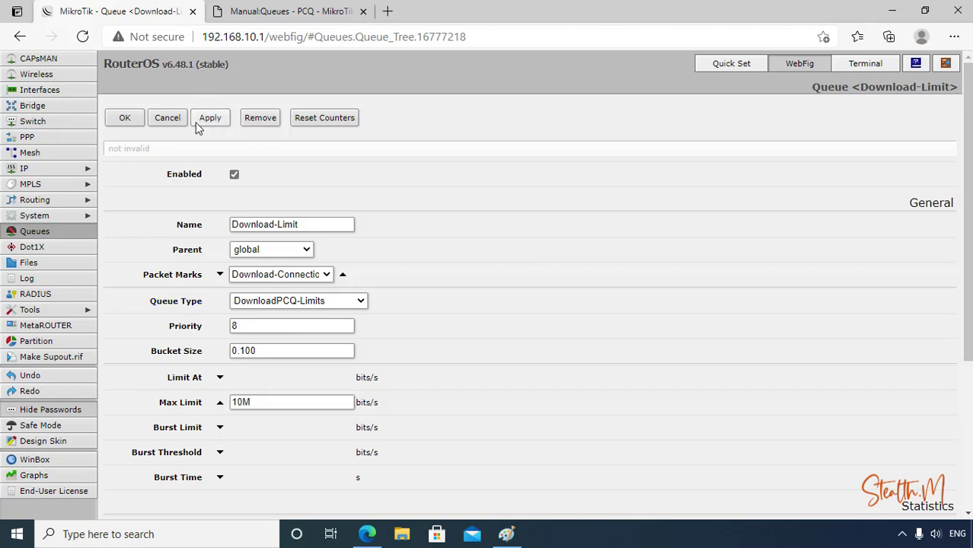
left_click(127, 120)
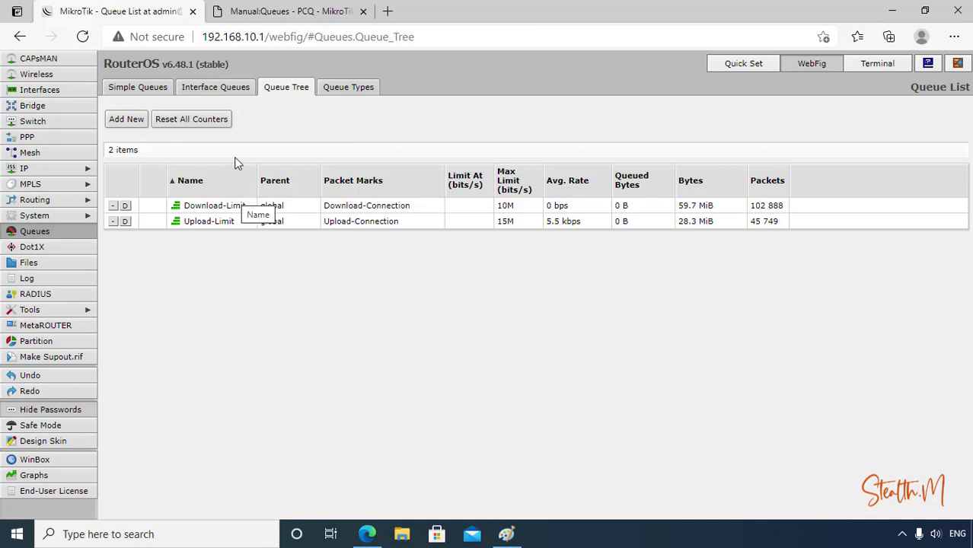
Switch the Upload-Limit queue to the UploadPCQ-Limits queue type.
left_click(216, 220)
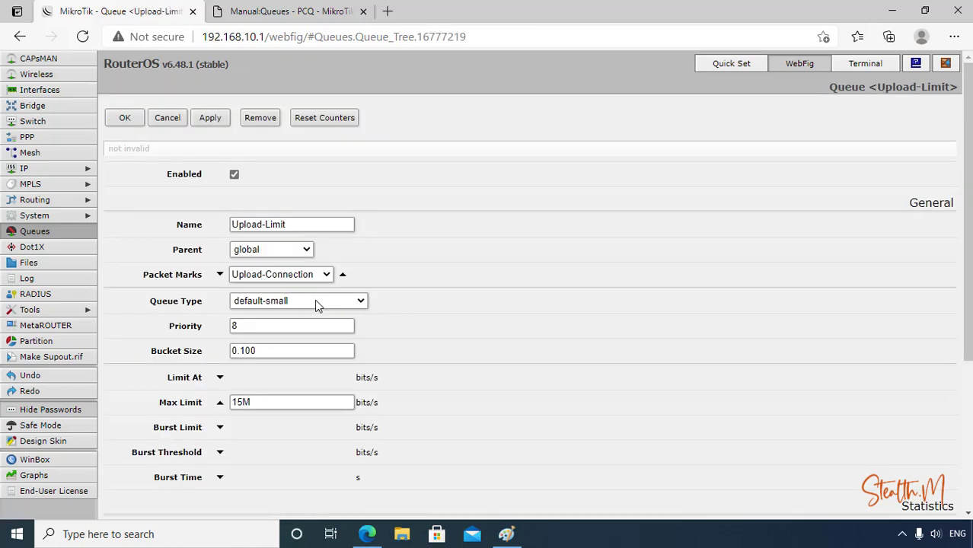
left_click(361, 301)
left_click(335, 330)
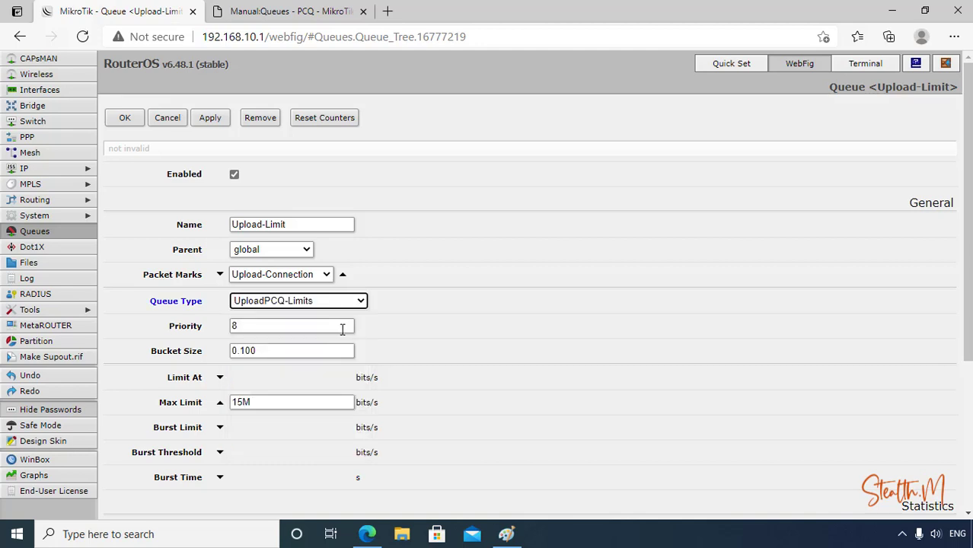
left_click(209, 120)
left_click(125, 121)
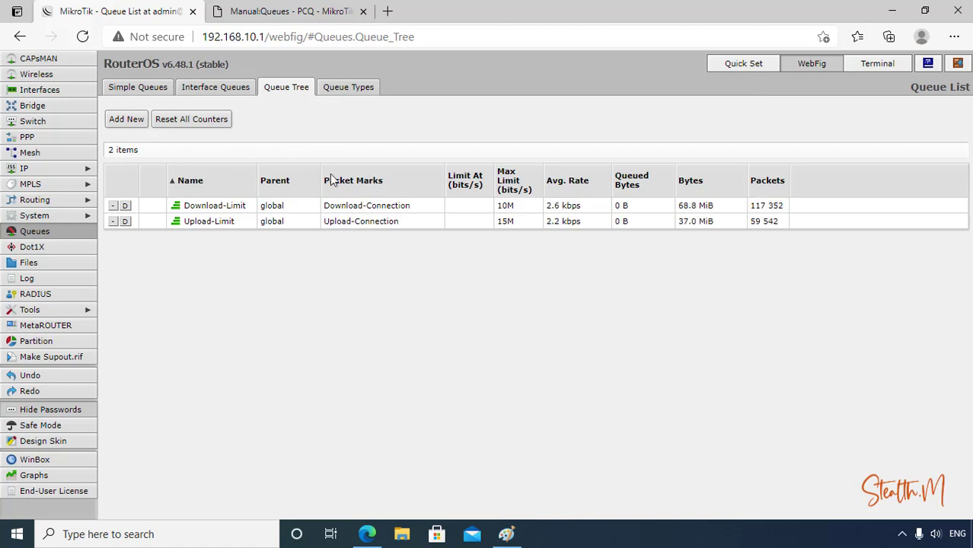
Open speedtest.net in a new tab and run a speed test.
left_click(386, 12)
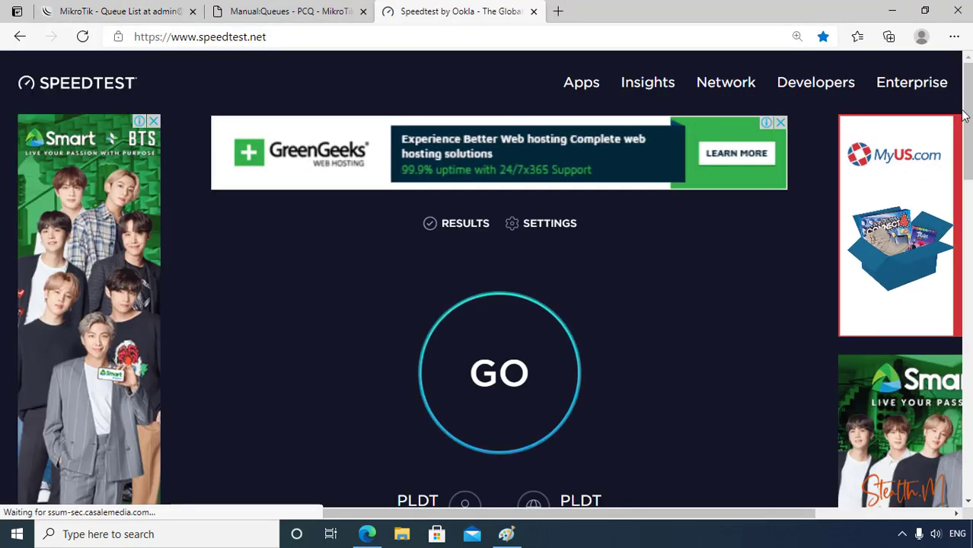
left_click(500, 366)
left_click_drag(967, 106, 968, 135)
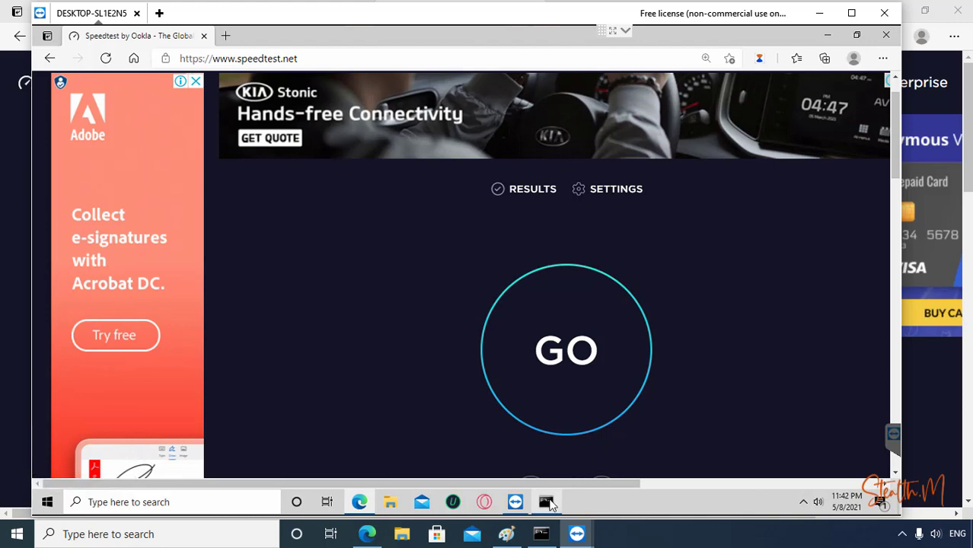
Show the first computer's IP address with ipconfig in a command prompt.
left_click(546, 502)
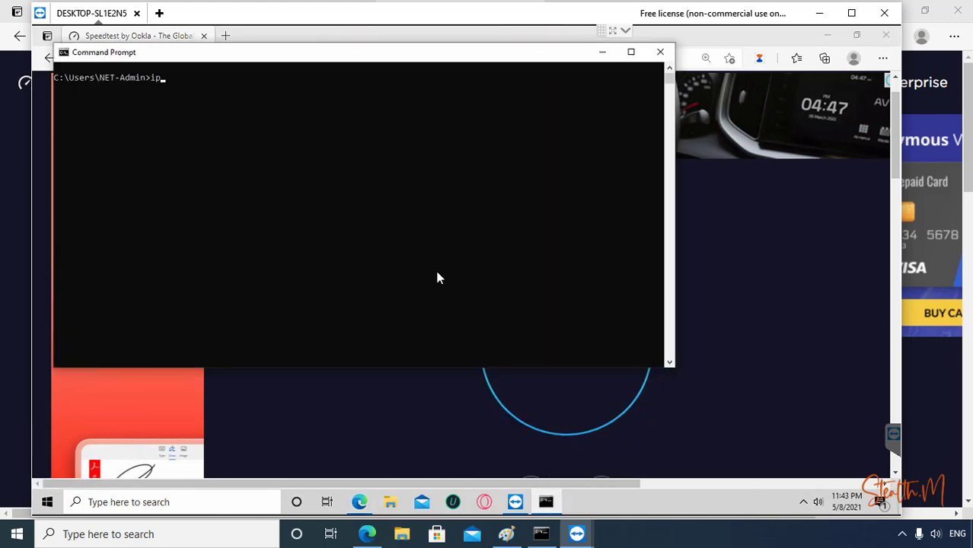
type("config")
key("Return")
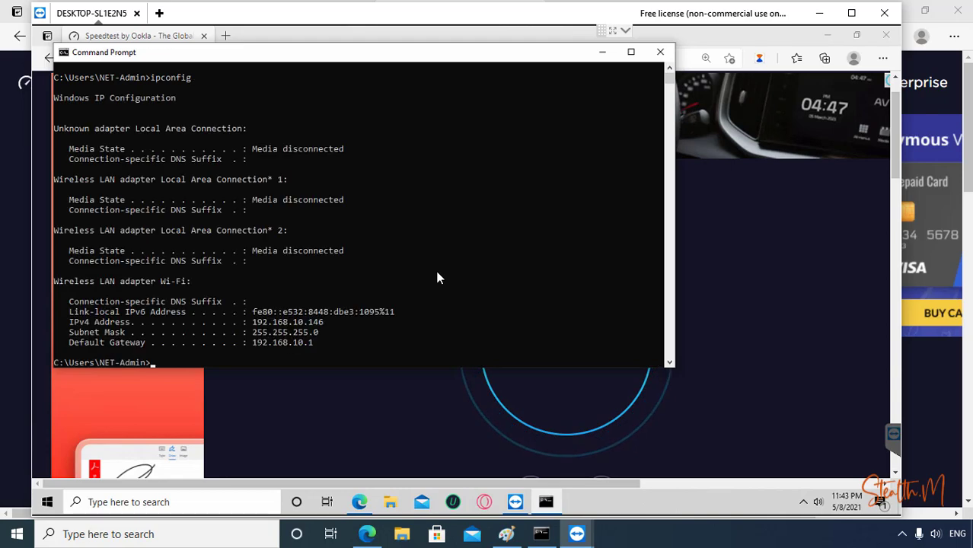
On the second computer, run ipconfig, ping 192.168.10.146, stop it, and close the console.
left_click(540, 535)
left_click_drag(287, 112, 625, 224)
type("ipconfig")
key("Return")
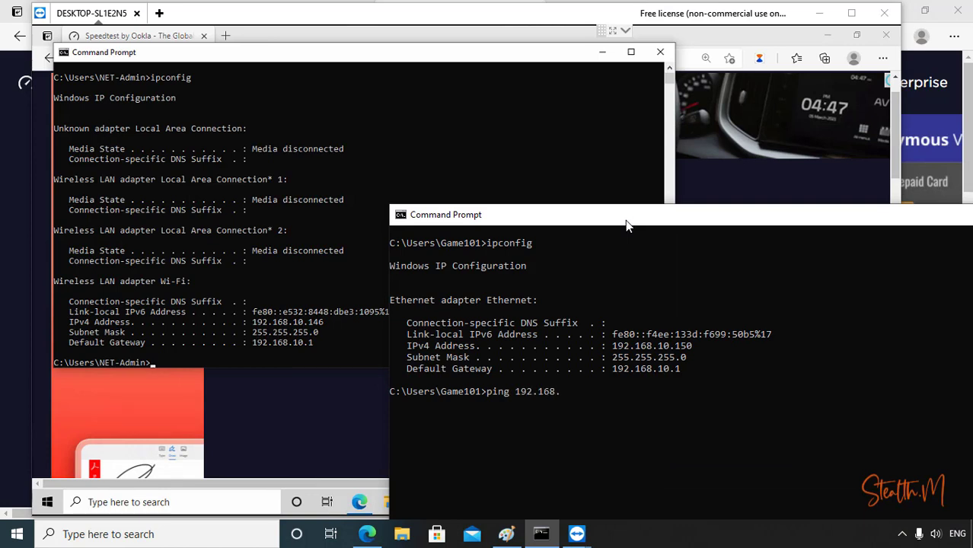
key("Return")
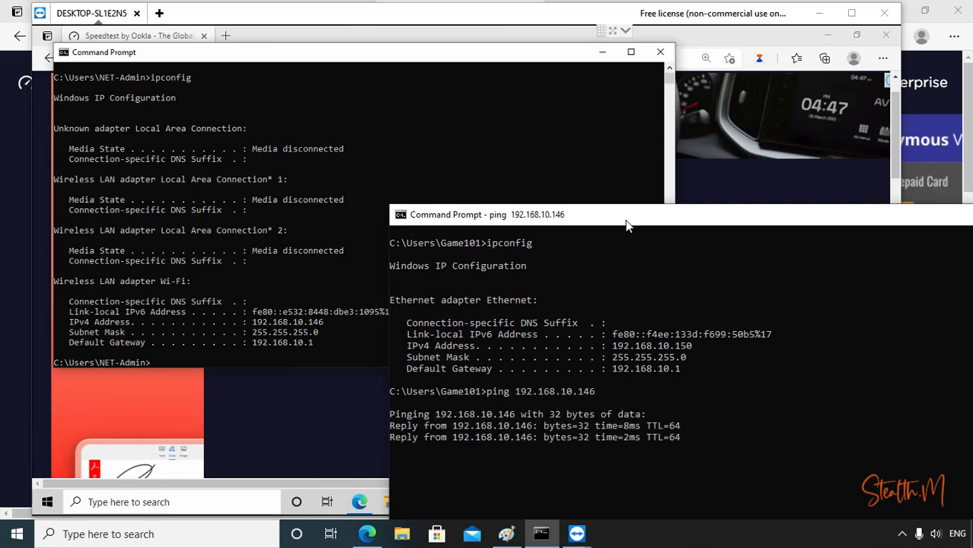
key("ctrl+c")
left_click_drag(625, 220, 459, 155)
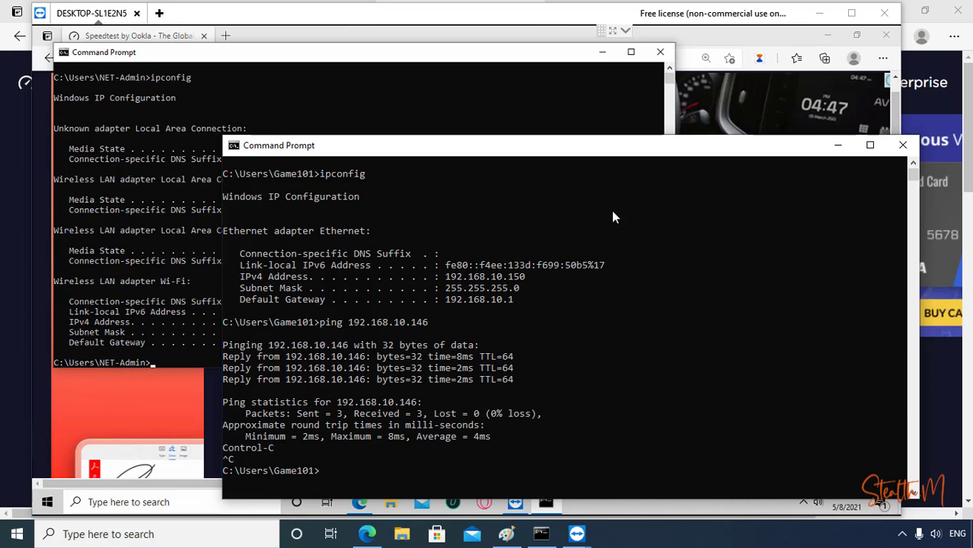
left_click(903, 145)
Start speed tests on the remote and local computers at the same time.
left_click(660, 52)
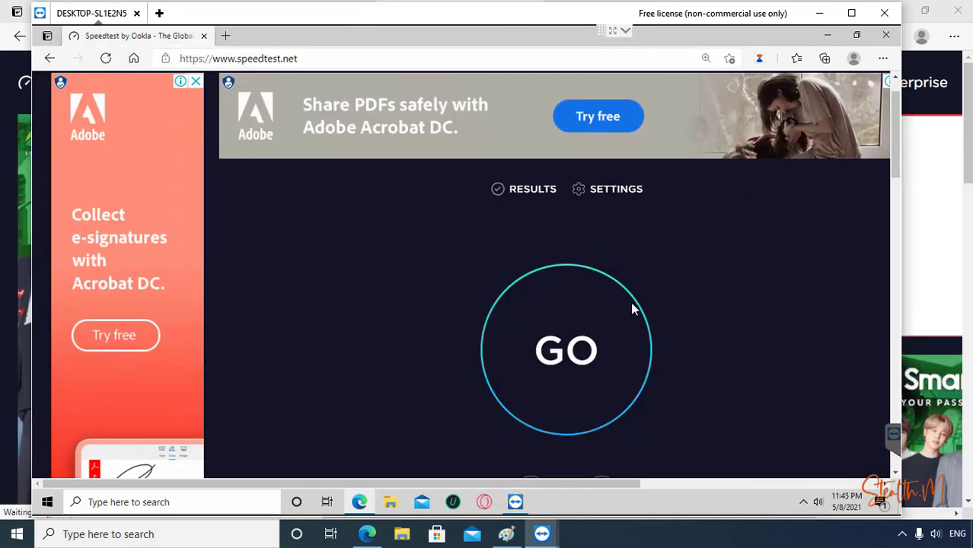
left_click(561, 344)
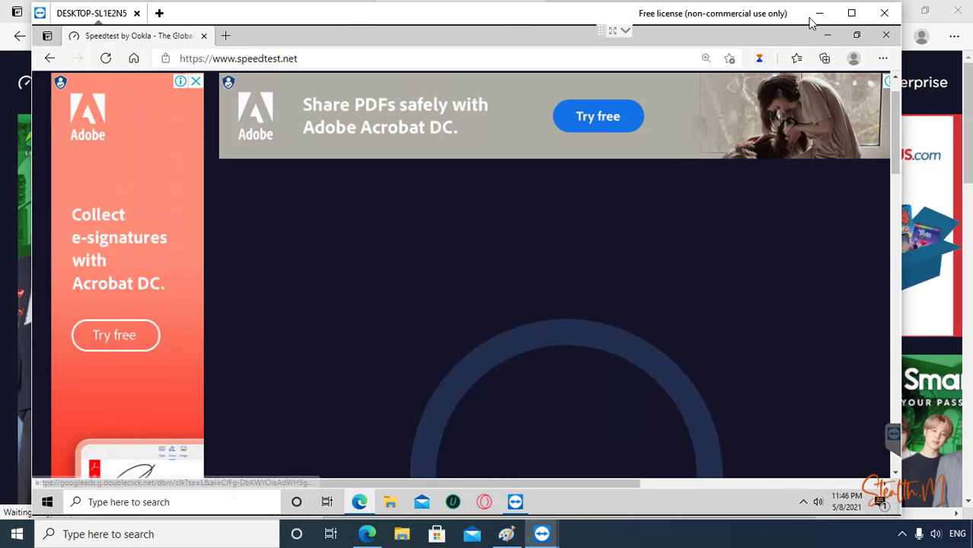
left_click_drag(787, 22, 831, 452)
left_click(514, 375)
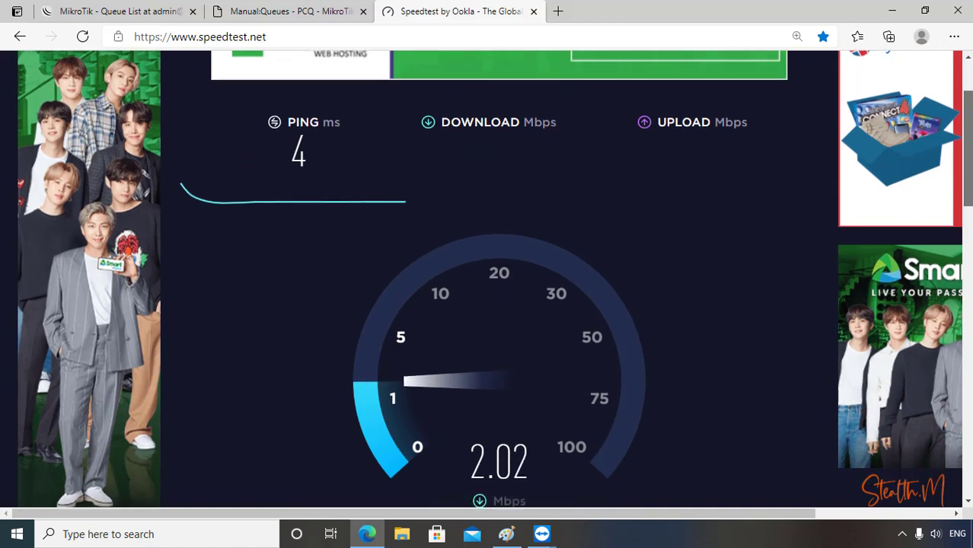
Rearrange the remote window to compare both computers' roughly 2 Mbps download results.
left_click(543, 535)
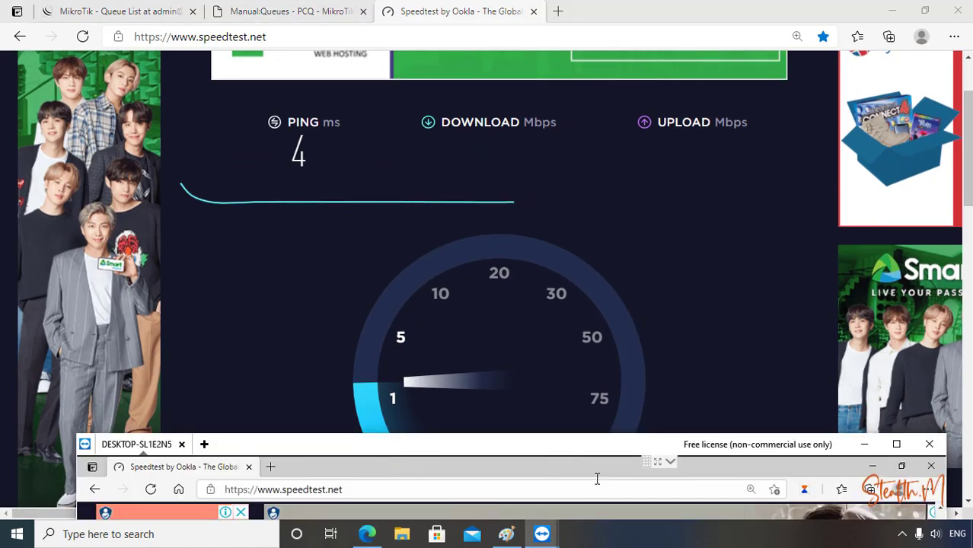
left_click_drag(565, 444, 558, 13)
left_click_drag(928, 122, 932, 144)
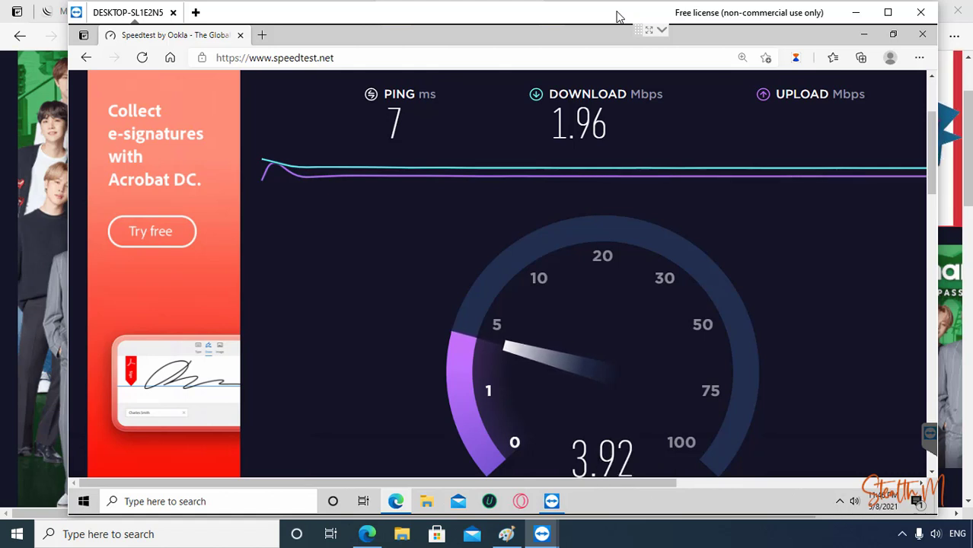
left_click_drag(618, 17, 557, 177)
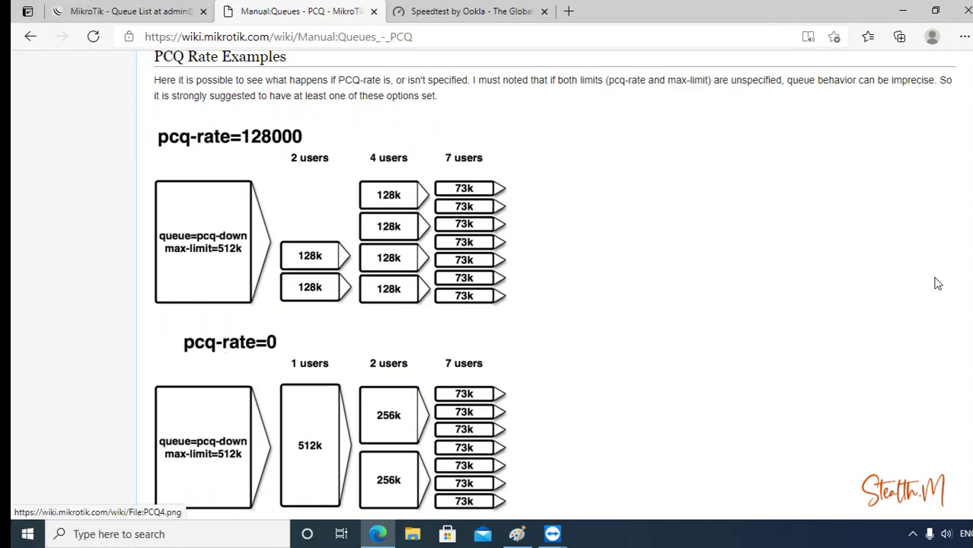
Scroll through the PCQ wiki rate examples, then return to the RouterOS Queue Tree tab.
scroll(514, 318, "down", 1)
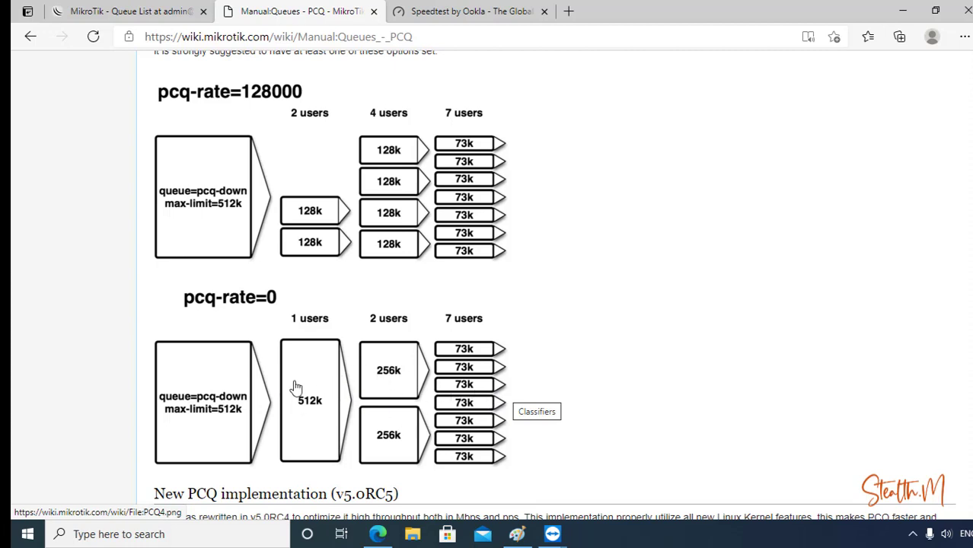
left_click(162, 13)
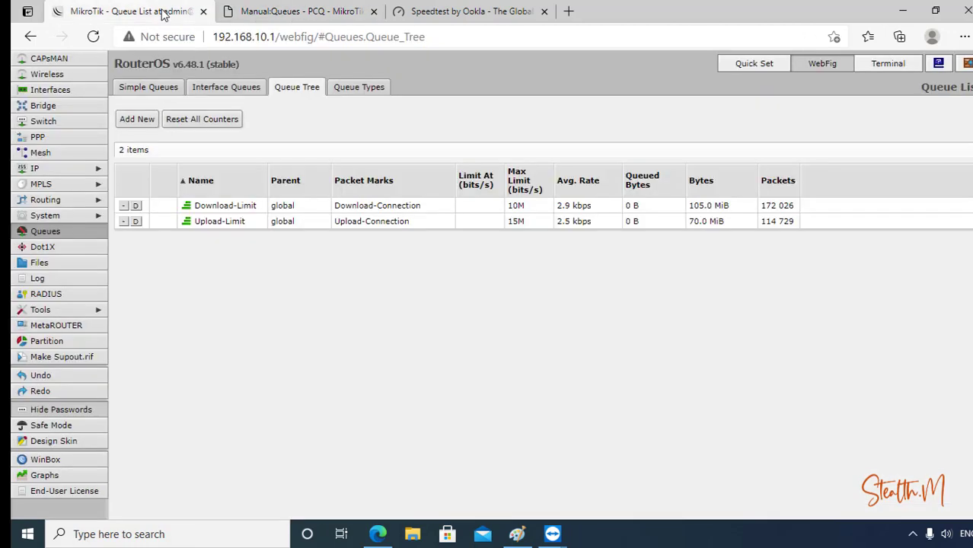
Change DownloadPCQ-Limits' rate from 2M to 0.
left_click(354, 92)
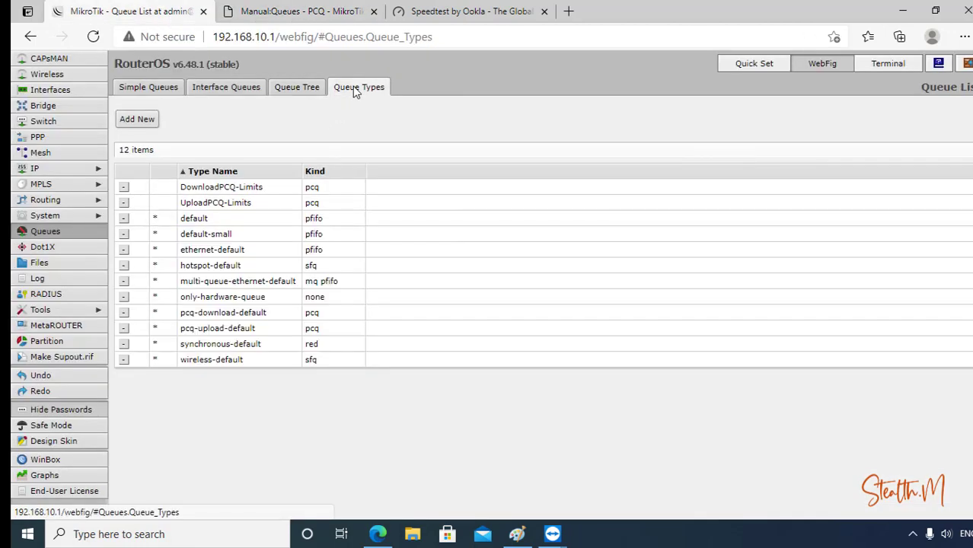
left_click(227, 188)
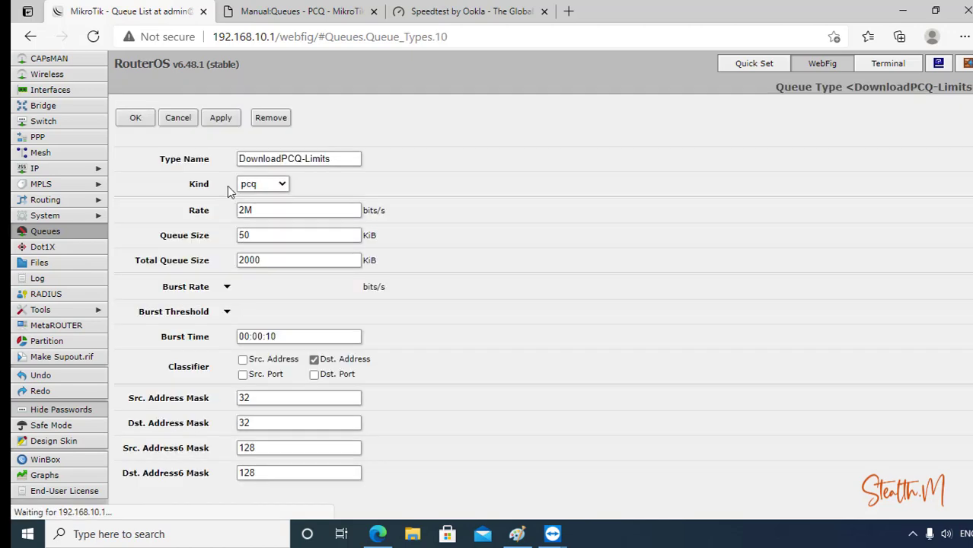
left_click(265, 210)
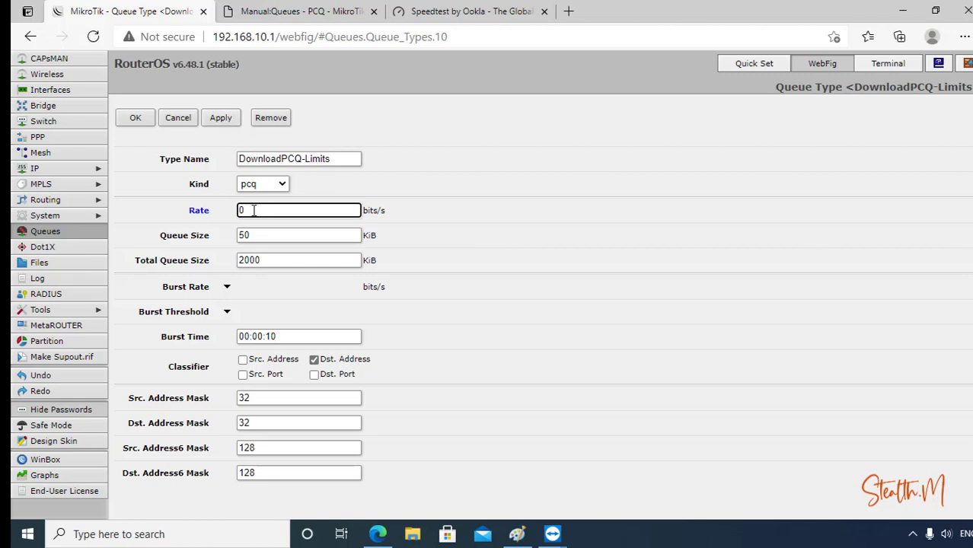
left_click(223, 121)
left_click(134, 118)
Change UploadPCQ-Limits' rate from 4M to 0, then return to the Queue Tree.
left_click(215, 204)
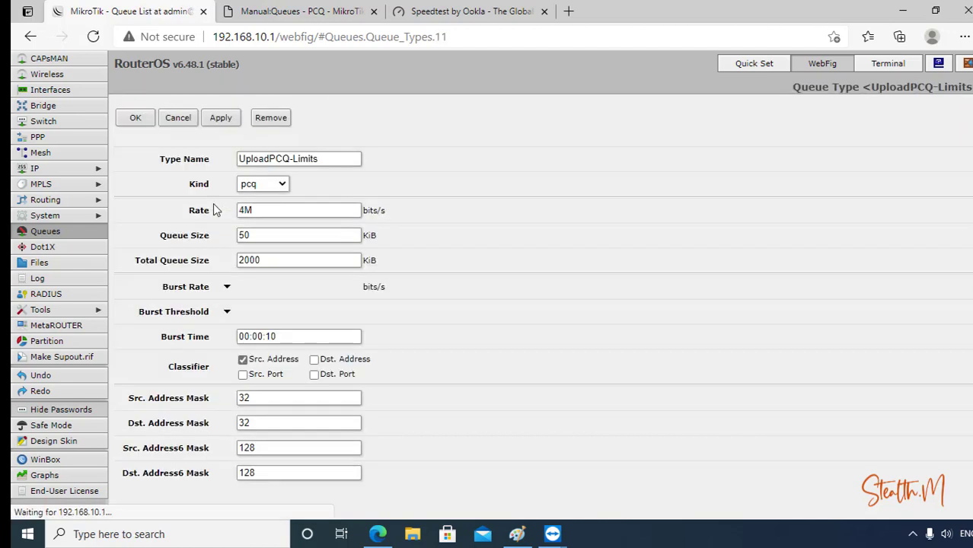
double_click(264, 210)
type("0")
left_click(136, 120)
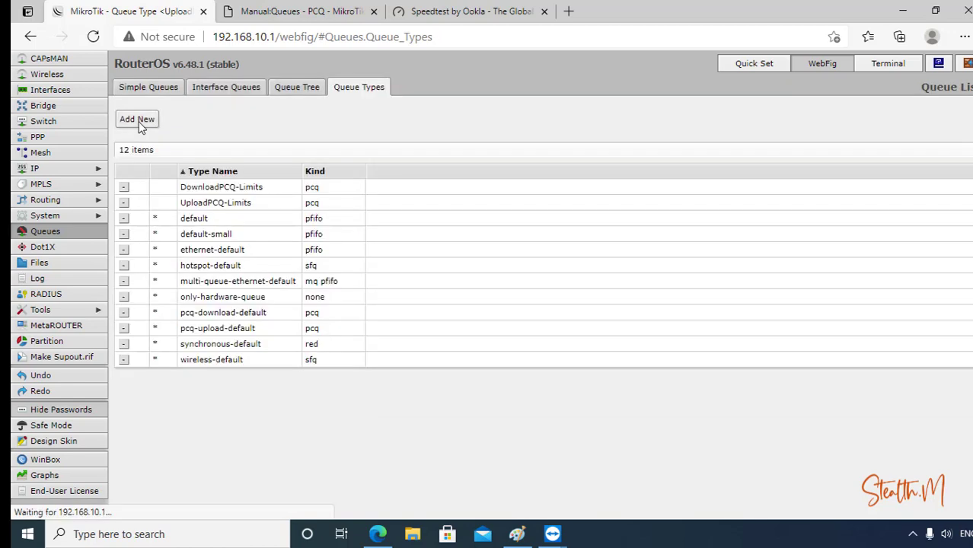
left_click(295, 89)
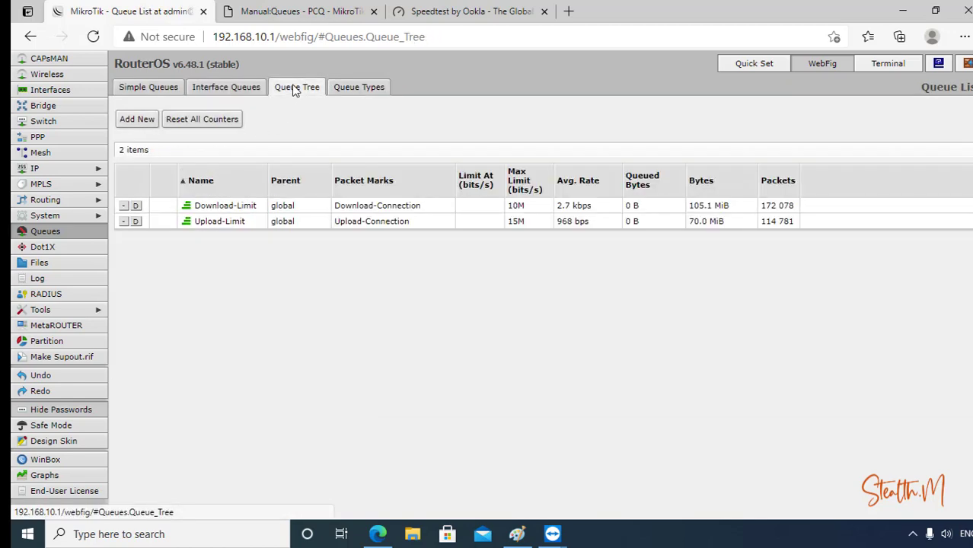
Lower Download-Limit's max limit from 10M to 5M.
left_click(362, 210)
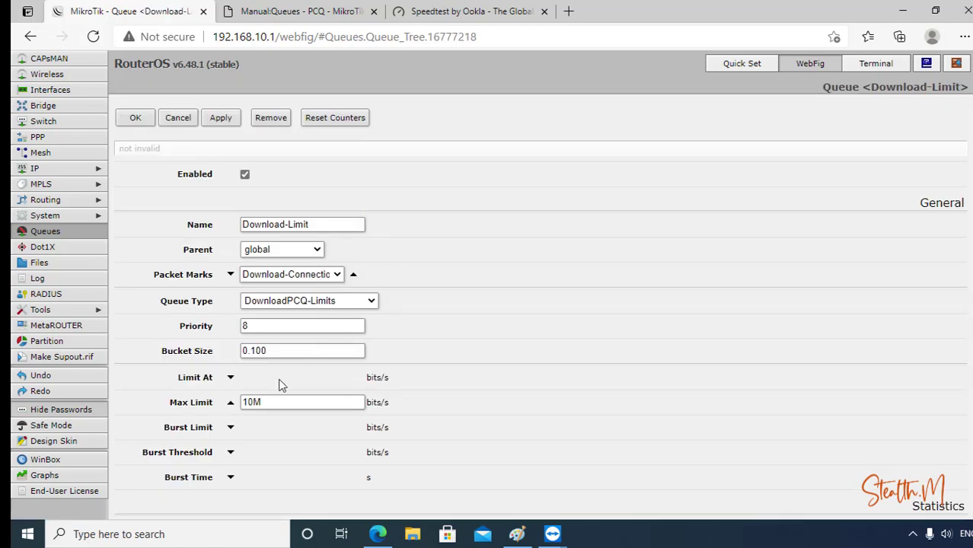
left_click_drag(254, 404, 239, 404)
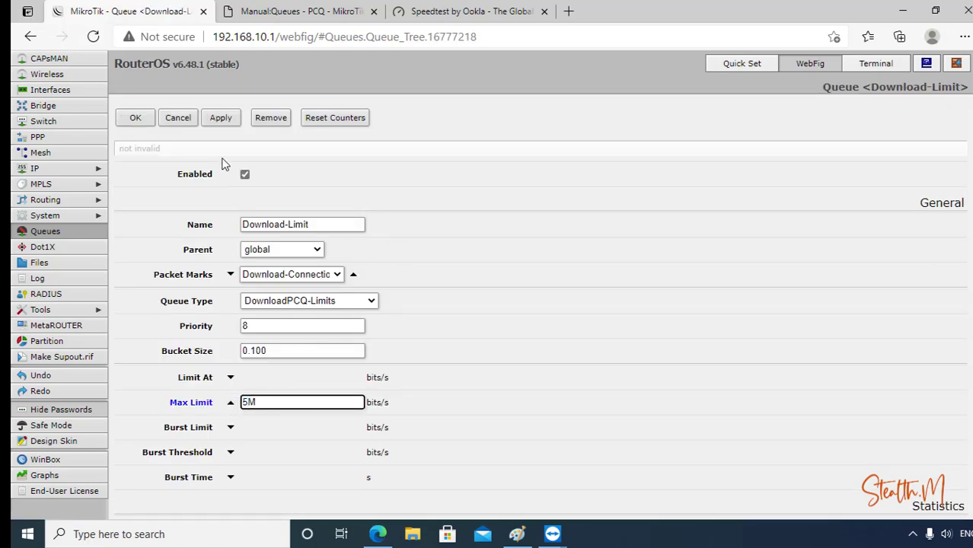
type("5M")
left_click(221, 119)
left_click(135, 119)
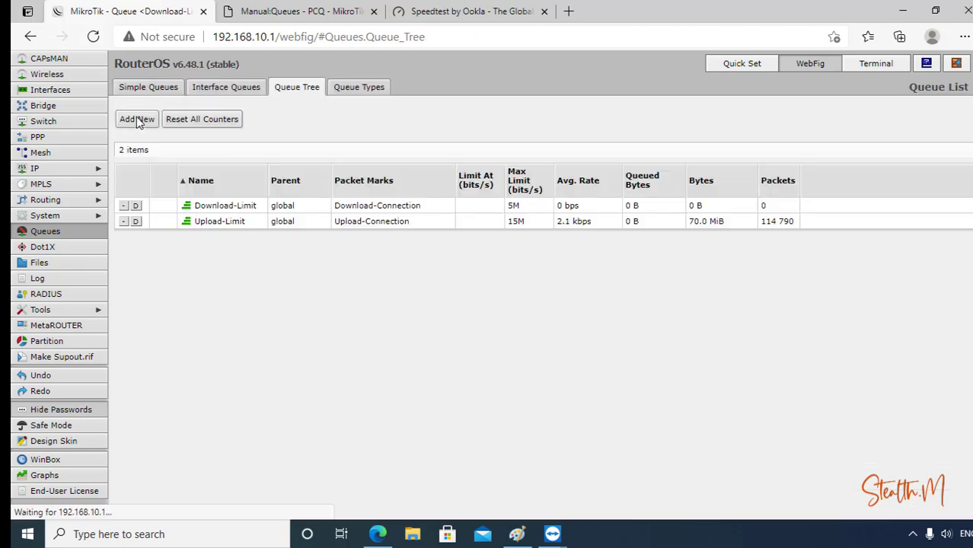
Lower Upload-Limit's max limit from 15M to 6M.
left_click(274, 221)
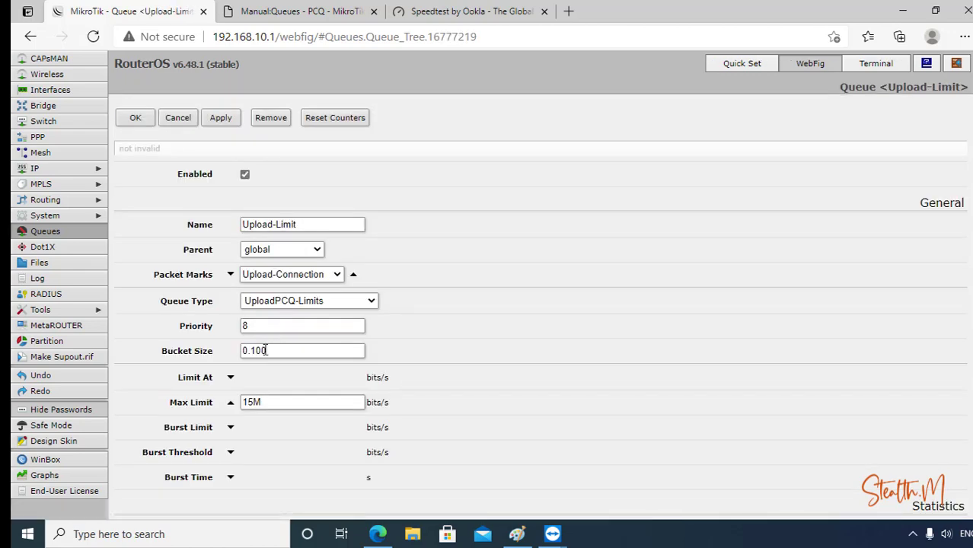
left_click_drag(255, 397, 226, 394)
type("6M")
left_click(220, 117)
left_click(137, 118)
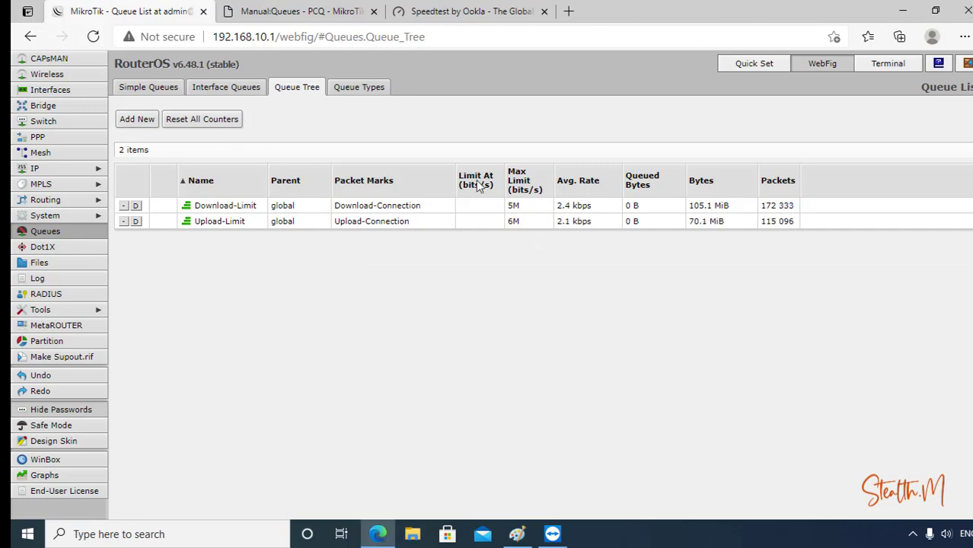
Glance at the PCQ wiki, then bring the Speedtest page to the front.
left_click(296, 11)
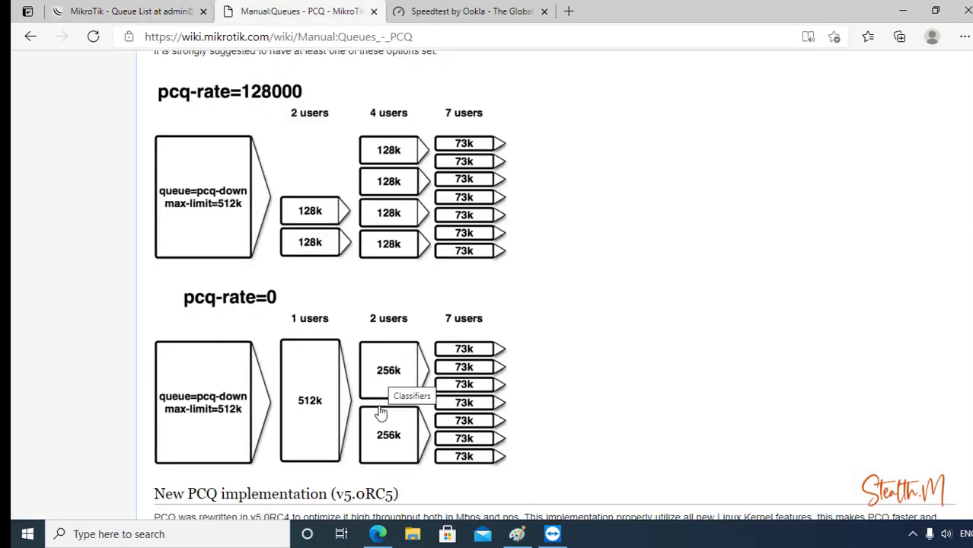
left_click(152, 12)
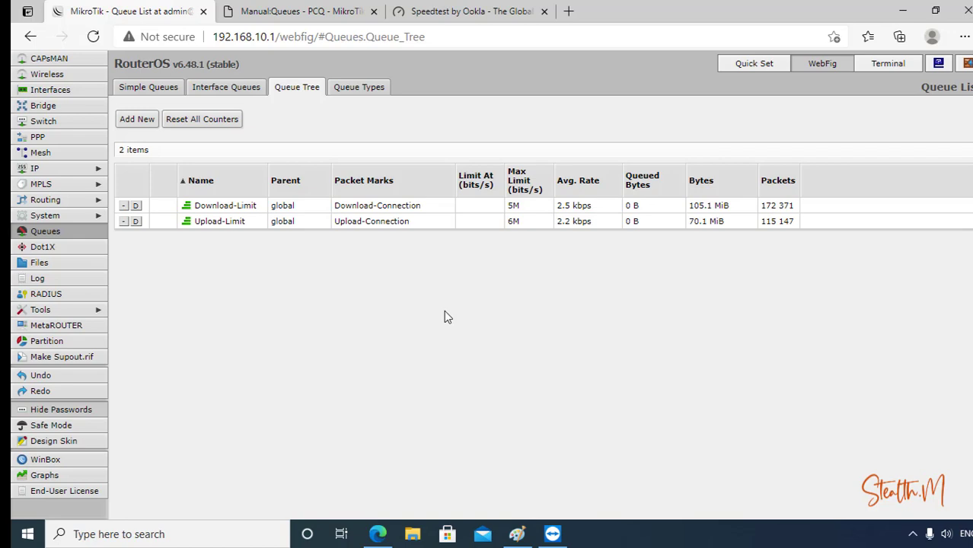
left_click(477, 12)
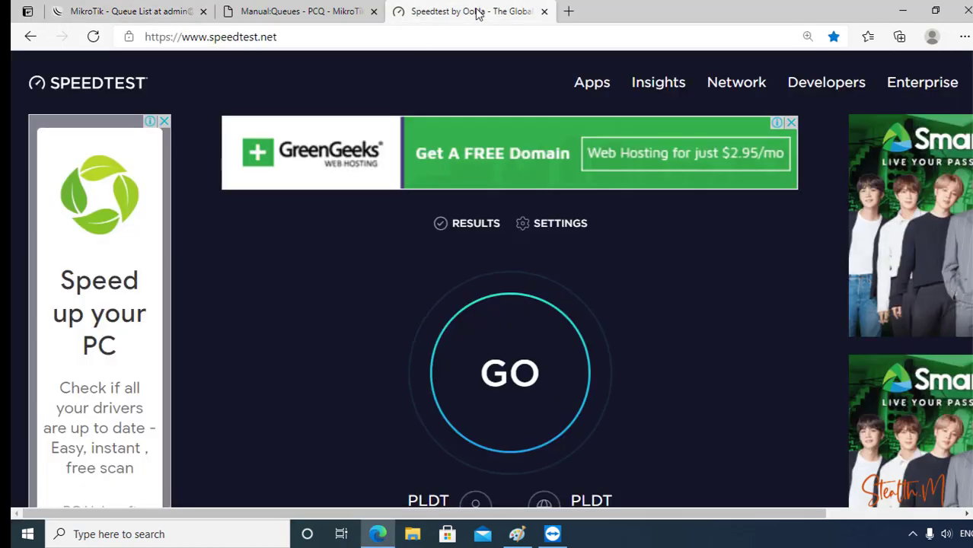
Start speed tests on the local and remote computers simultaneously.
left_click(511, 382)
key("alt+Tab")
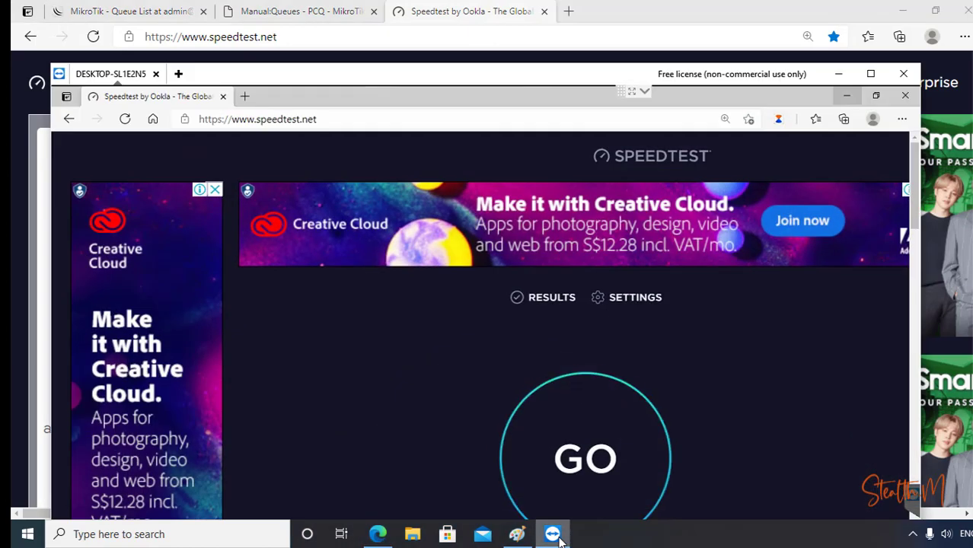
left_click(574, 461)
left_click(838, 74)
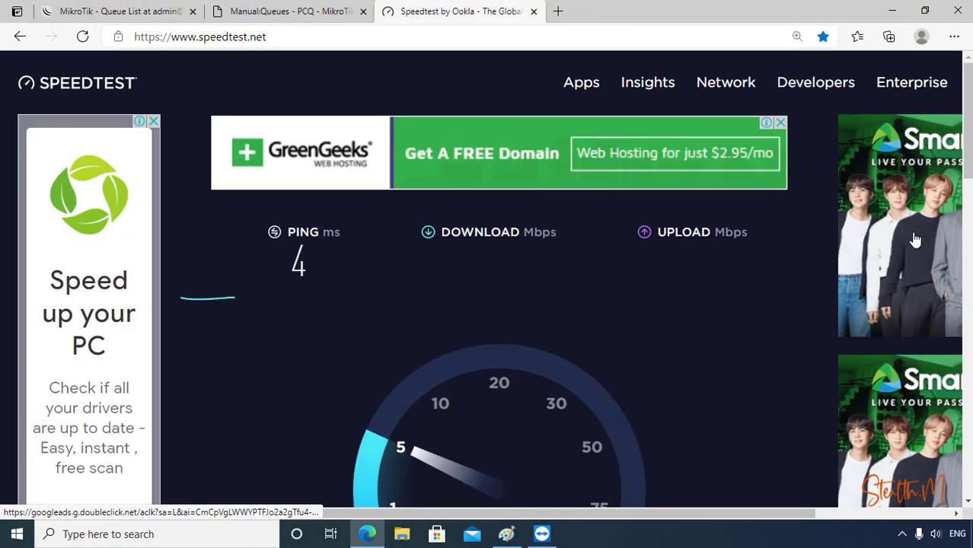
scroll(876, 267, "down", 1)
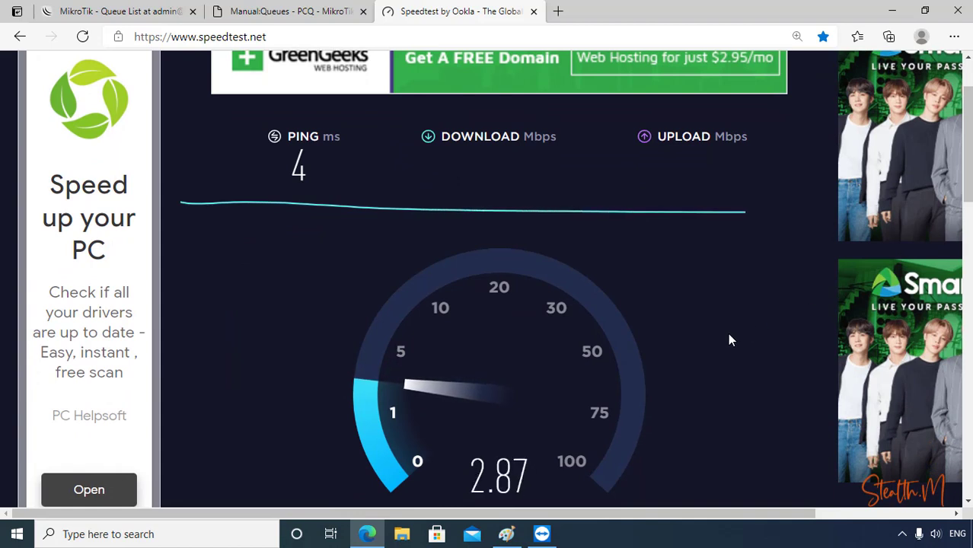
Compare results: 2.83/3.31 Mbps locally and 2.72/3.34 Mbps remotely.
left_click(541, 533)
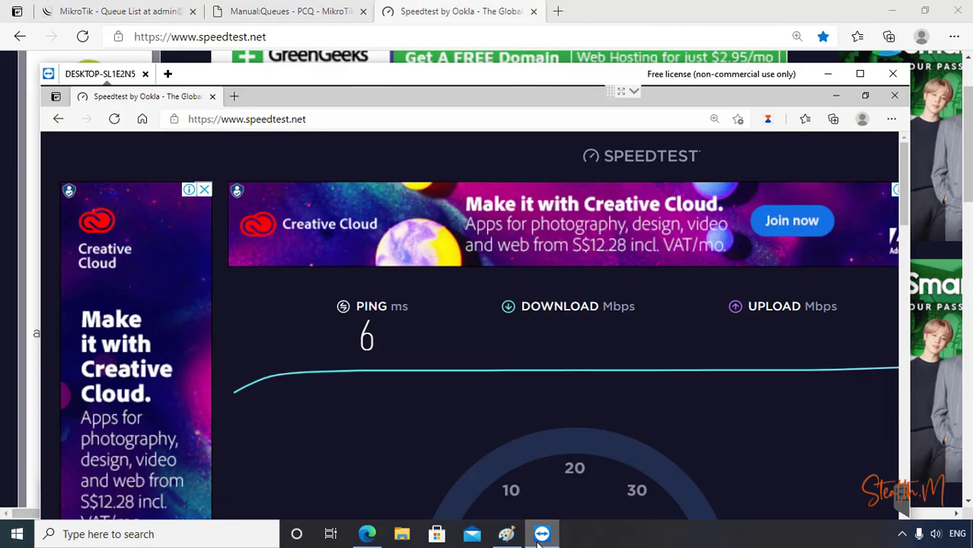
left_click_drag(569, 72, 575, 32)
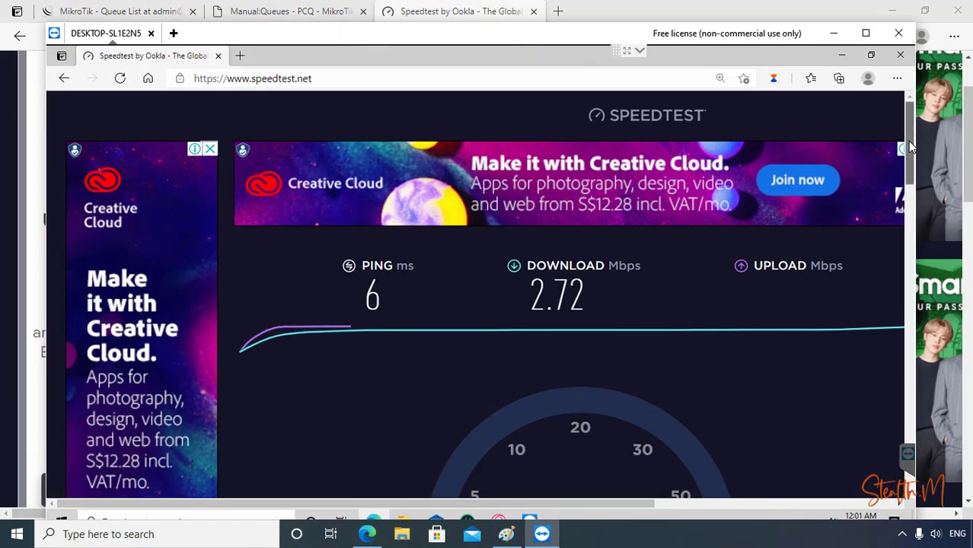
scroll(907, 146, "down", 2)
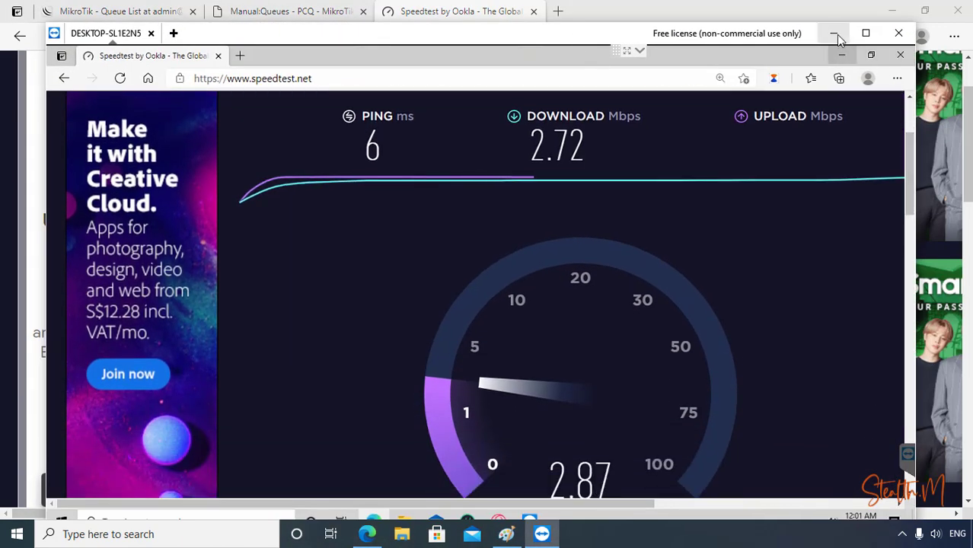
left_click(836, 34)
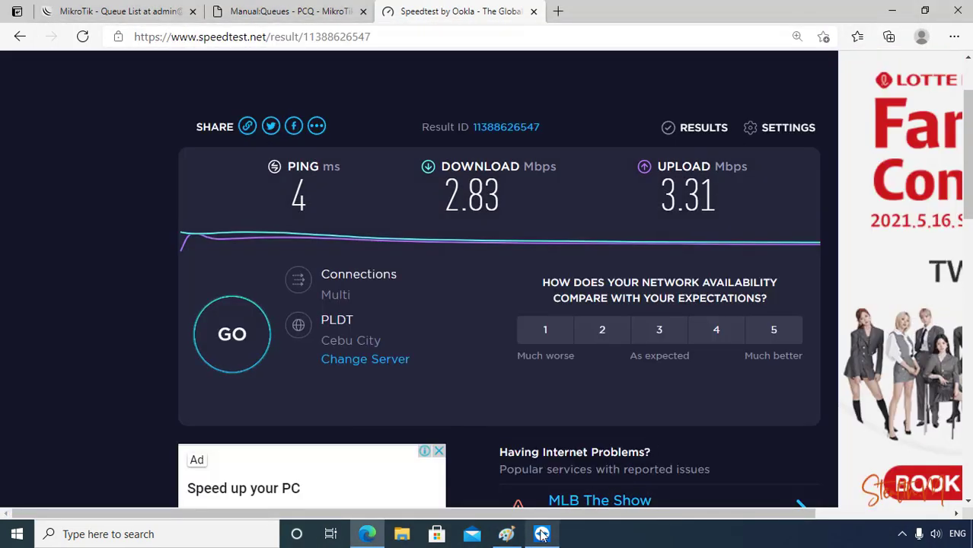
left_click(541, 535)
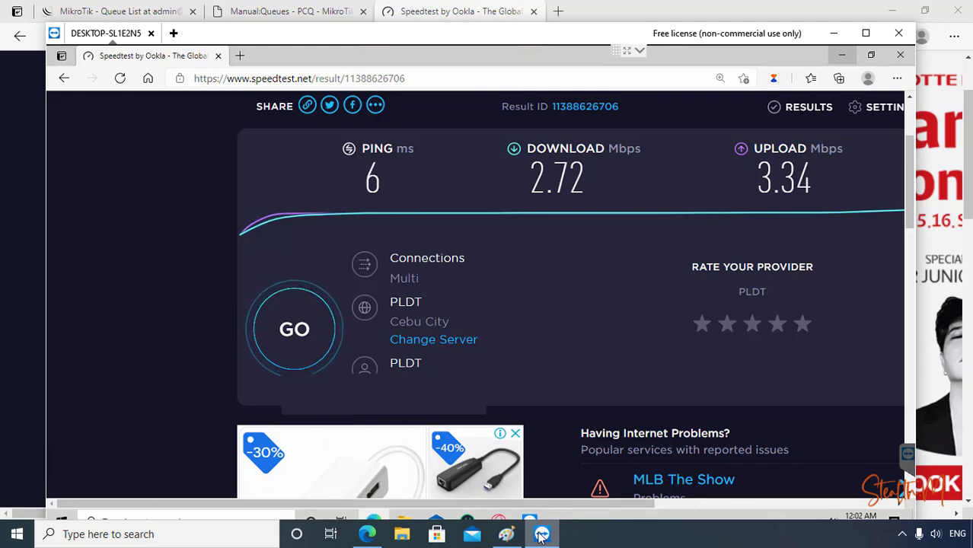
left_click(542, 536)
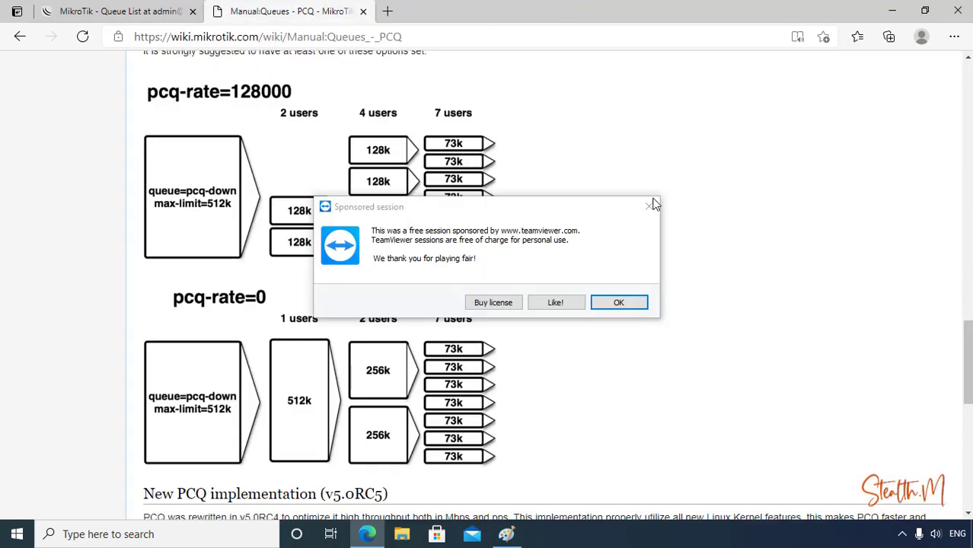
Dismiss the TeamViewer sponsored-session notice and return to the WebFig Queue Tree list.
left_click(650, 205)
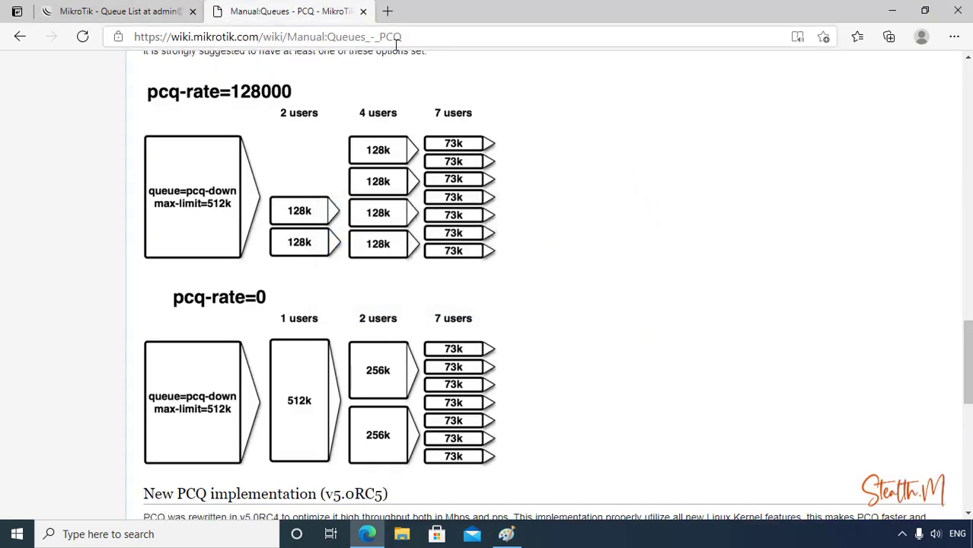
left_click(114, 7)
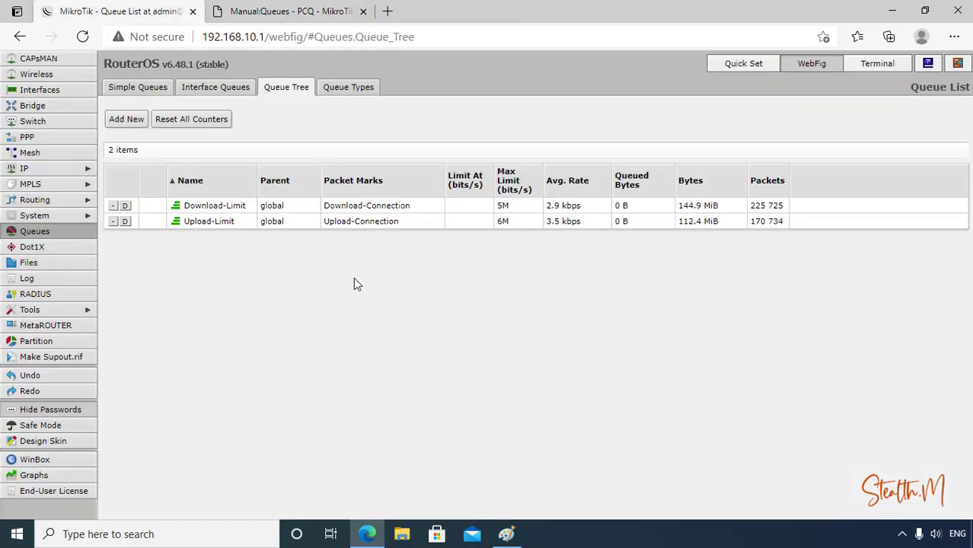